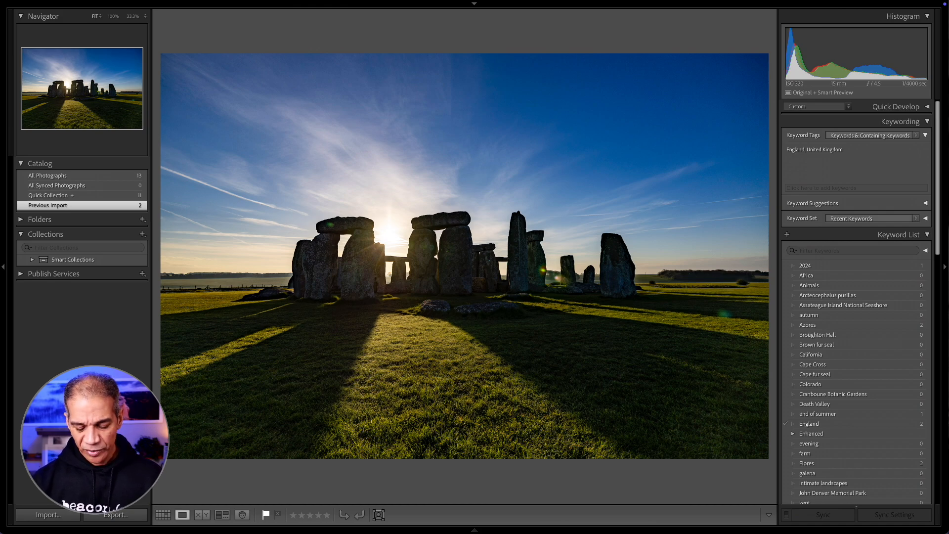
- Draw red lines along the shadows spreading across the grass and circle the whole group of stones
drag(163, 369, 297, 313)
drag(296, 445, 414, 326)
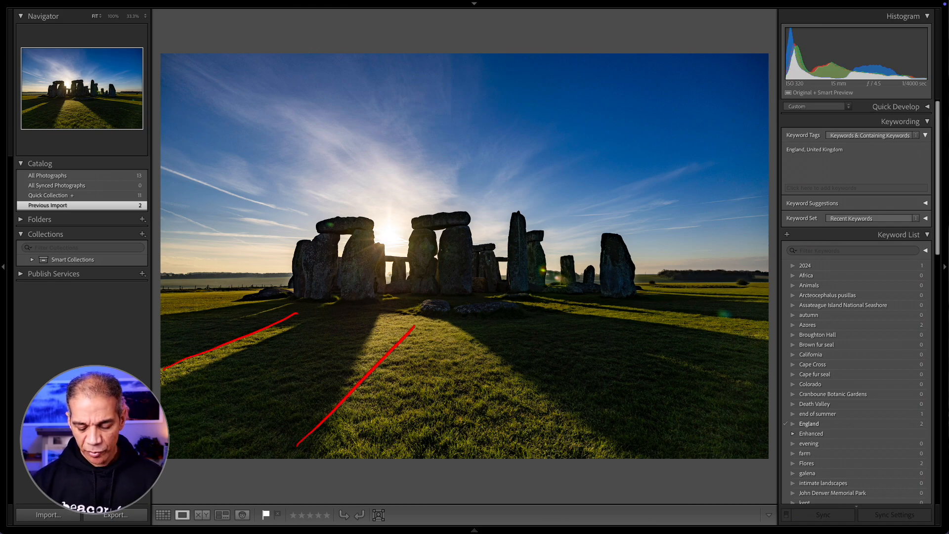
drag(476, 330, 607, 451)
drag(559, 299, 711, 341)
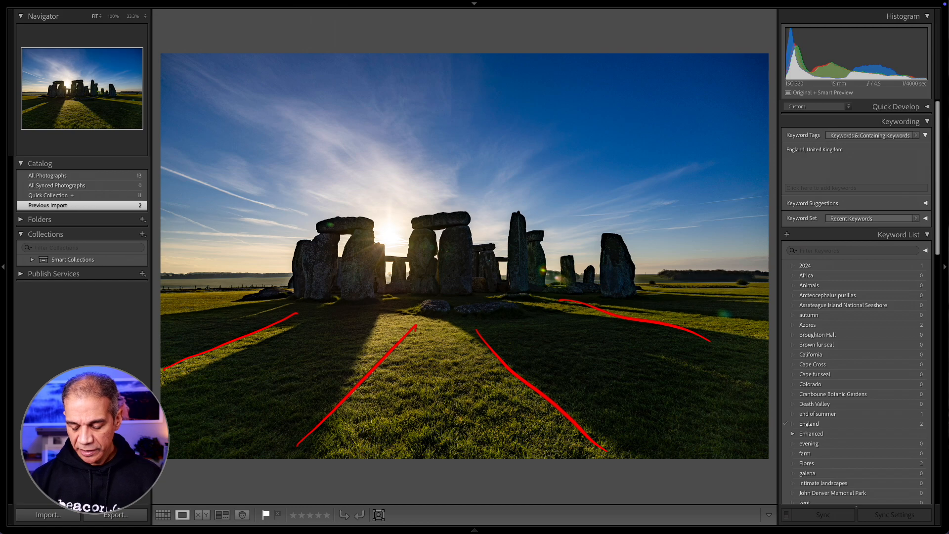
drag(633, 273, 725, 291)
mouse_move(453, 210)
mouse_down()
mouse_move(297, 218)
mouse_move(269, 283)
mouse_move(410, 326)
mouse_move(583, 319)
mouse_move(660, 260)
mouse_move(507, 203)
mouse_move(324, 245)
mouse_up()
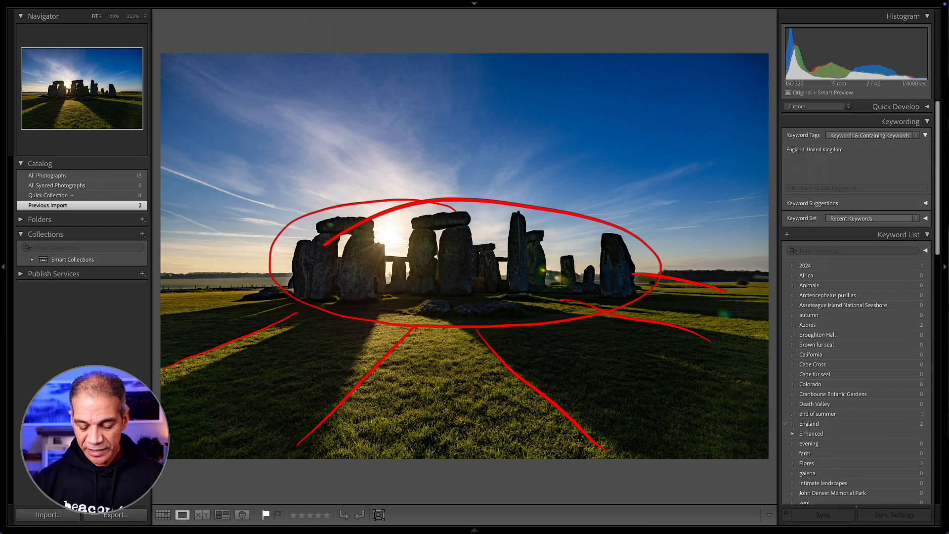
- Add more red strokes over the foreground shadows and light streaks that radiate outward from the circled stones
drag(302, 308, 186, 368)
drag(370, 353, 329, 432)
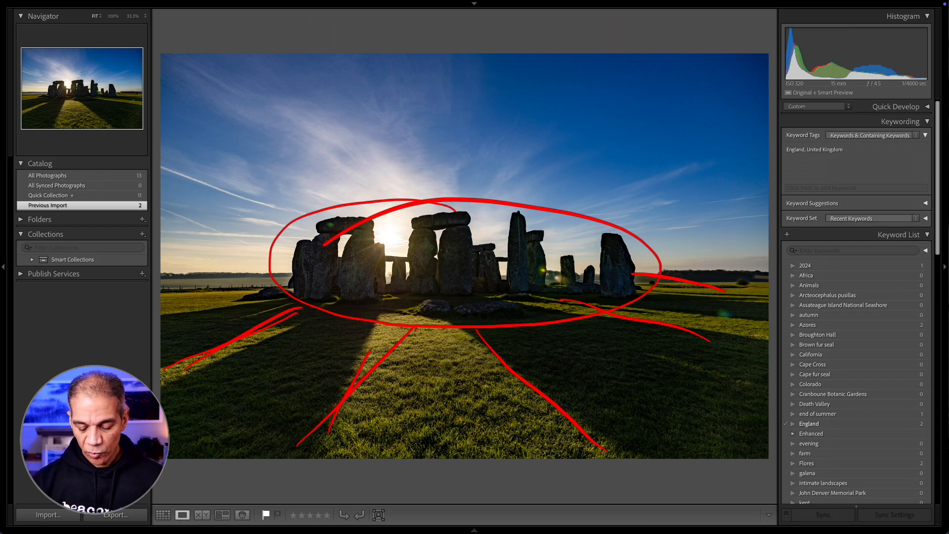
drag(465, 349, 554, 415)
drag(433, 354, 429, 440)
drag(289, 338, 236, 363)
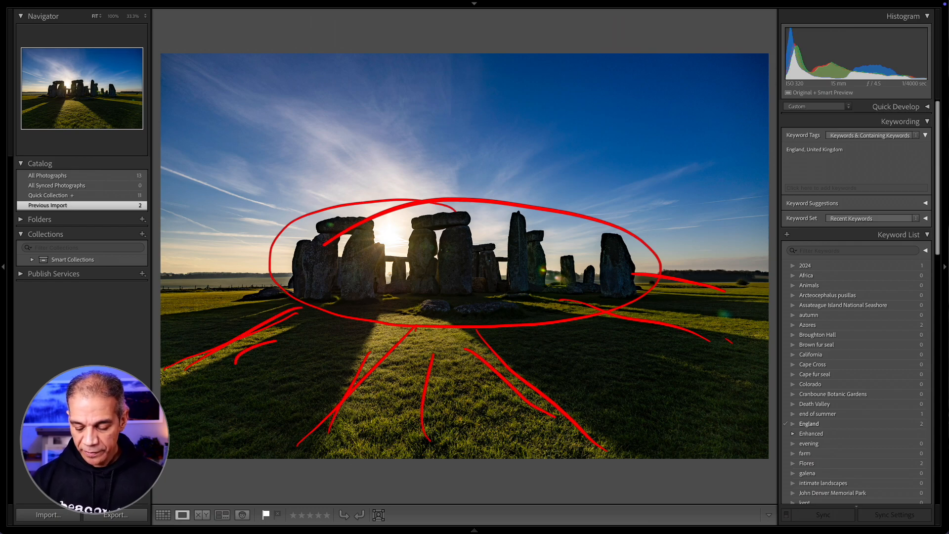
drag(621, 320, 732, 343)
drag(604, 286, 724, 294)
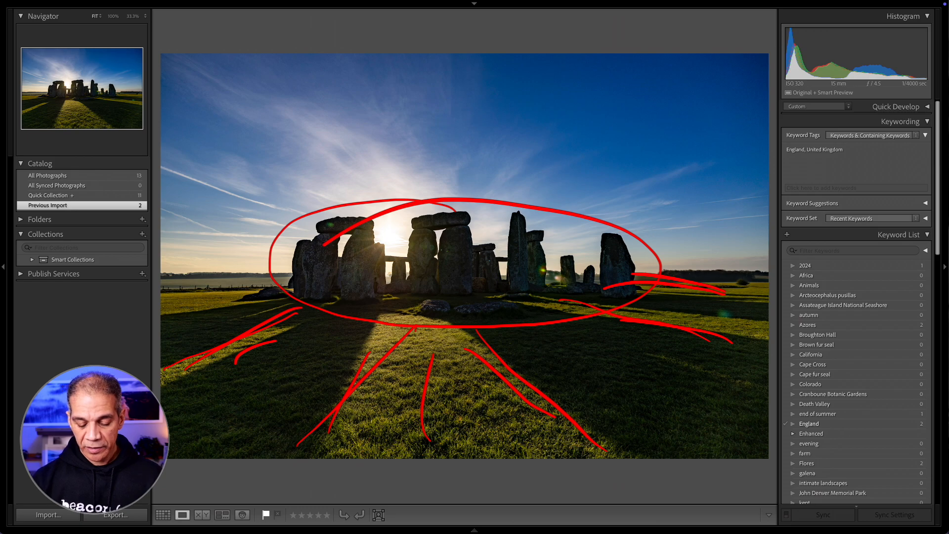
- Mark the cloud streaks radiating through the sky and circle the sun in red, and clear all the markings
drag(186, 177, 316, 212)
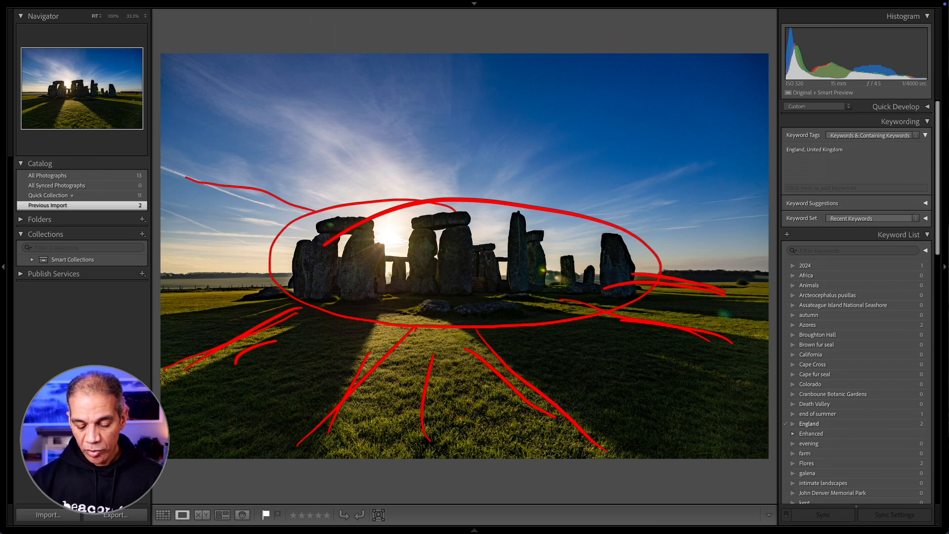
mouse_move(212, 93)
mouse_down()
mouse_move(286, 124)
mouse_move(370, 181)
mouse_up()
drag(348, 108, 431, 186)
mouse_move(577, 100)
mouse_down()
mouse_move(534, 123)
mouse_move(486, 187)
mouse_up()
drag(573, 183, 654, 143)
drag(613, 195, 721, 157)
mouse_move(743, 208)
mouse_down()
mouse_move(655, 222)
mouse_move(743, 232)
mouse_up()
mouse_move(419, 221)
mouse_down()
mouse_move(394, 209)
mouse_move(404, 203)
mouse_up()
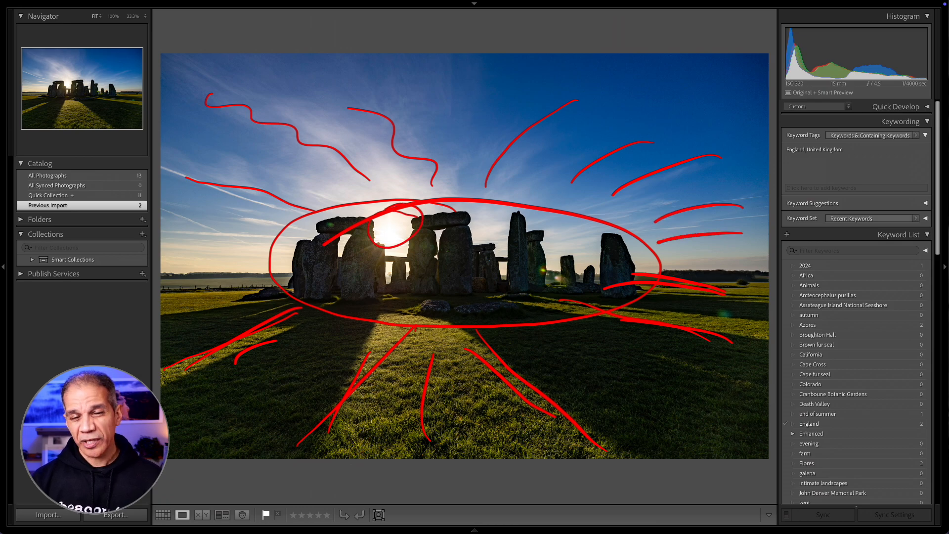
key(Escape)
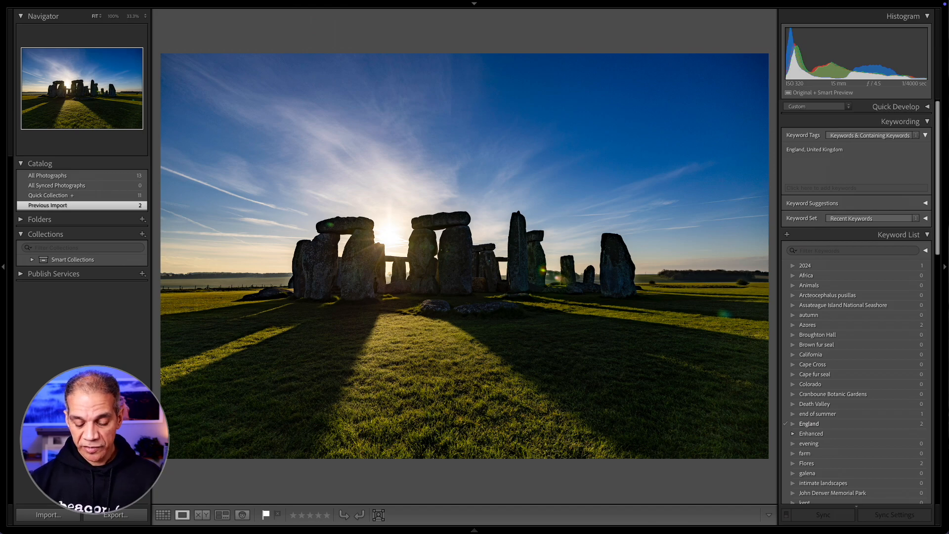
- Trace the outline of the stones in red, and on a cleared photo mark the foreground grass and its shadows
mouse_move(286, 274)
mouse_down()
mouse_move(307, 241)
mouse_move(379, 237)
mouse_move(401, 255)
mouse_move(465, 225)
mouse_move(503, 264)
mouse_move(591, 250)
mouse_move(653, 267)
mouse_move(372, 296)
mouse_move(286, 295)
mouse_up()
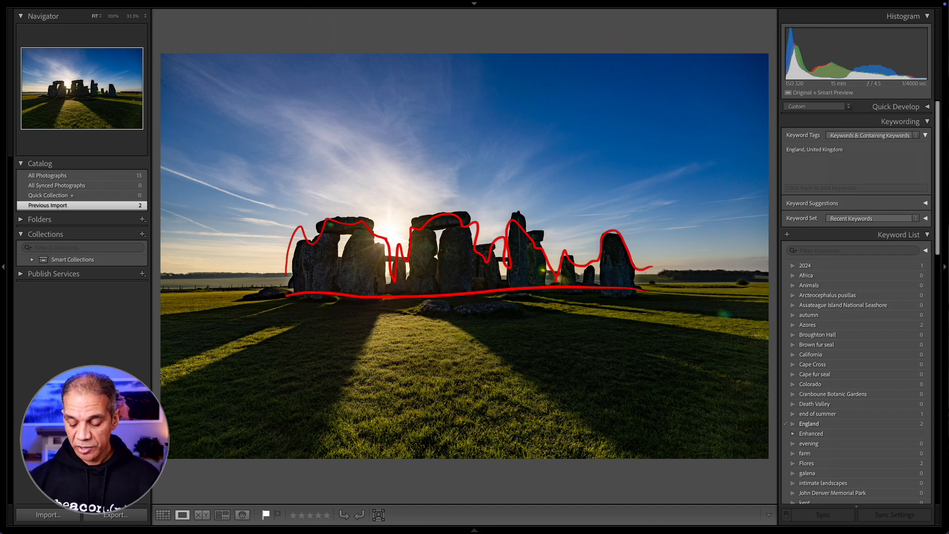
key(Escape)
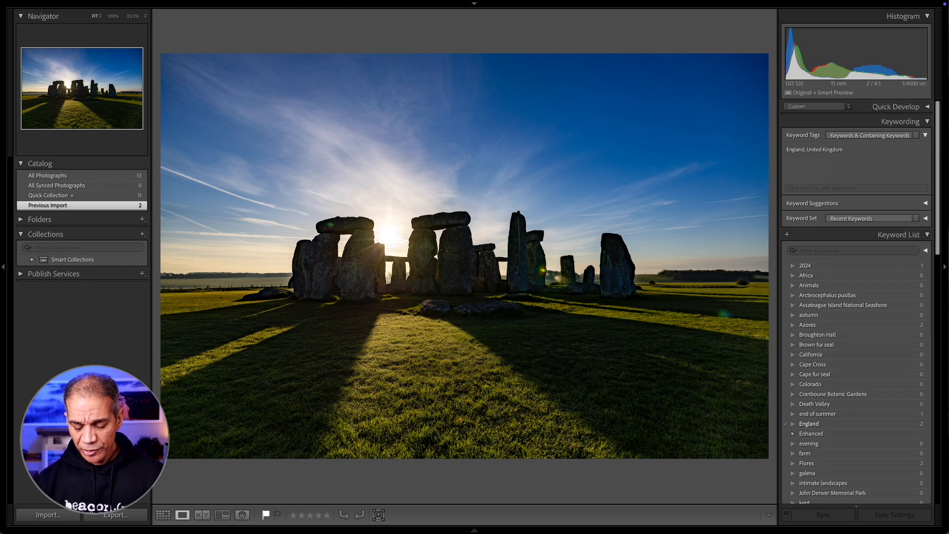
drag(250, 439, 630, 449)
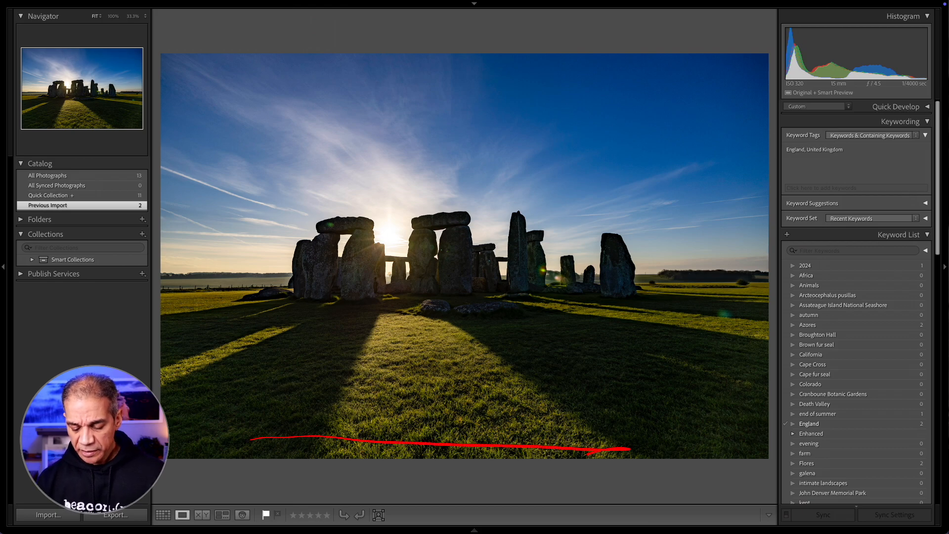
drag(255, 429, 534, 401)
drag(631, 396, 555, 387)
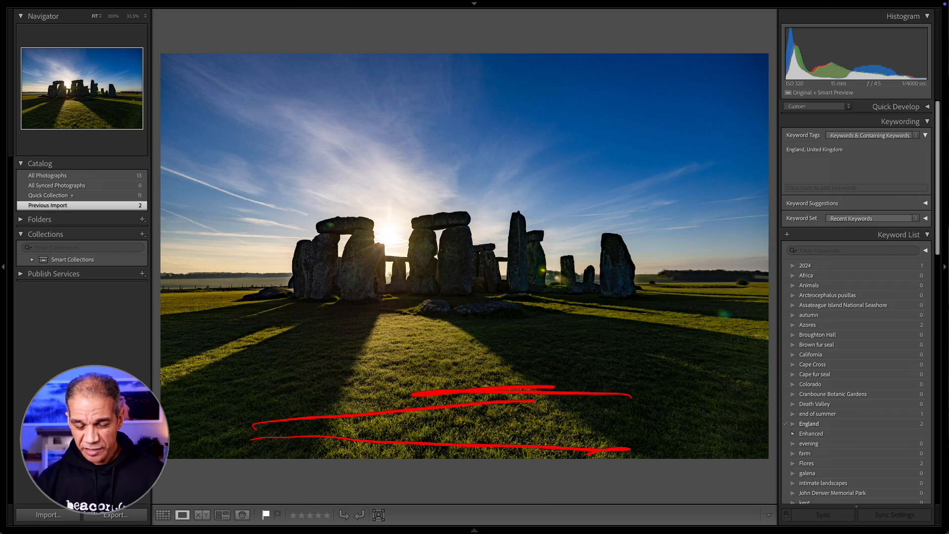
mouse_move(250, 417)
mouse_down()
mouse_move(346, 366)
mouse_move(382, 331)
mouse_up()
drag(537, 412, 414, 354)
drag(634, 422, 533, 365)
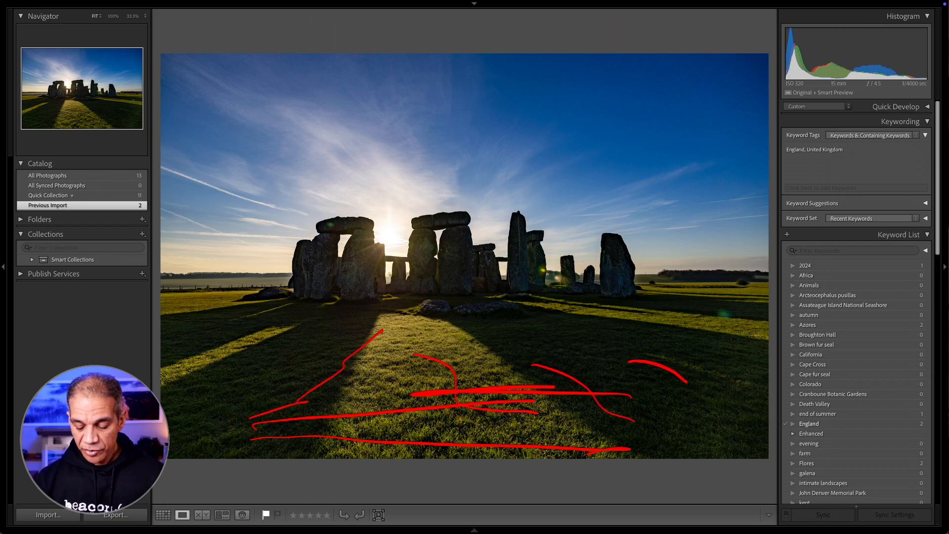
drag(447, 432, 412, 357)
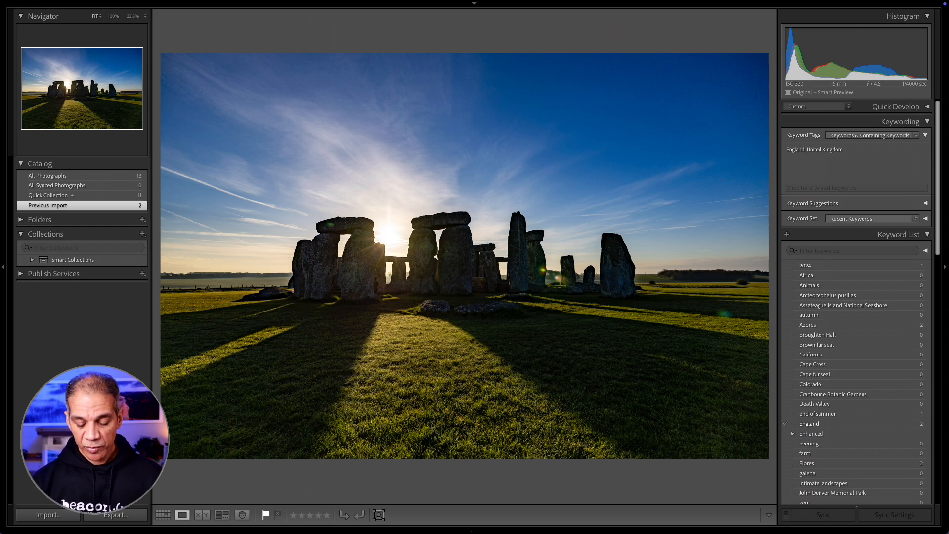
- Trace the leftmost stones and the long shadows fanning across the grass in red, and clear the markings
mouse_move(301, 245)
mouse_down()
mouse_move(168, 320)
mouse_move(298, 247)
mouse_move(343, 238)
mouse_move(384, 274)
mouse_move(403, 287)
mouse_up()
drag(413, 270, 440, 270)
drag(497, 303, 740, 349)
drag(465, 336, 664, 431)
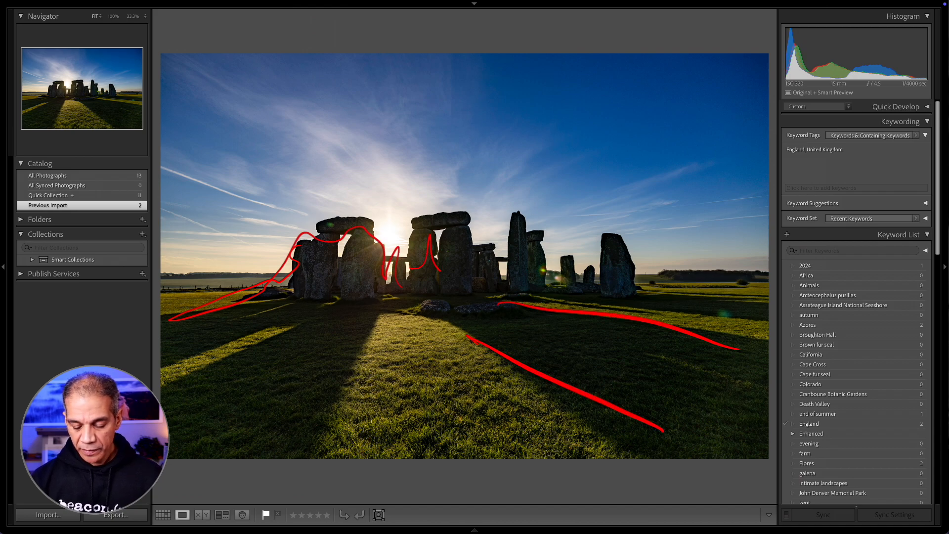
drag(391, 328, 332, 453)
drag(324, 305, 176, 398)
drag(549, 292, 694, 319)
drag(600, 283, 752, 307)
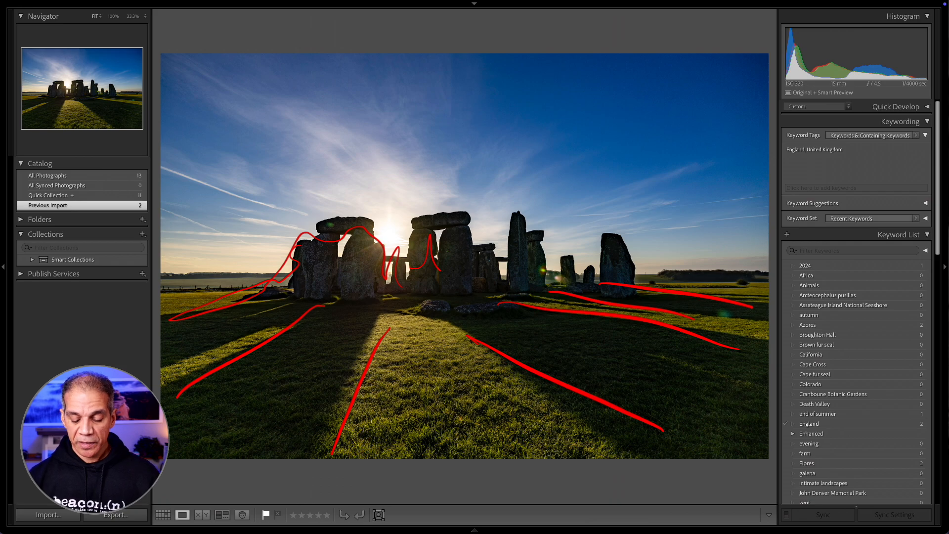
key(Escape)
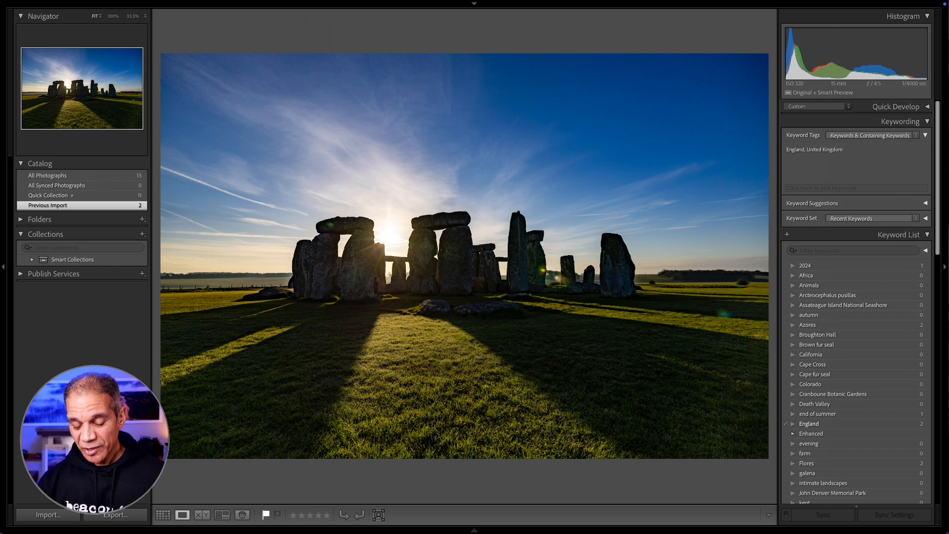
- Mark the lower foreground grass and the shadows crossing it with red strokes
drag(213, 434, 341, 330)
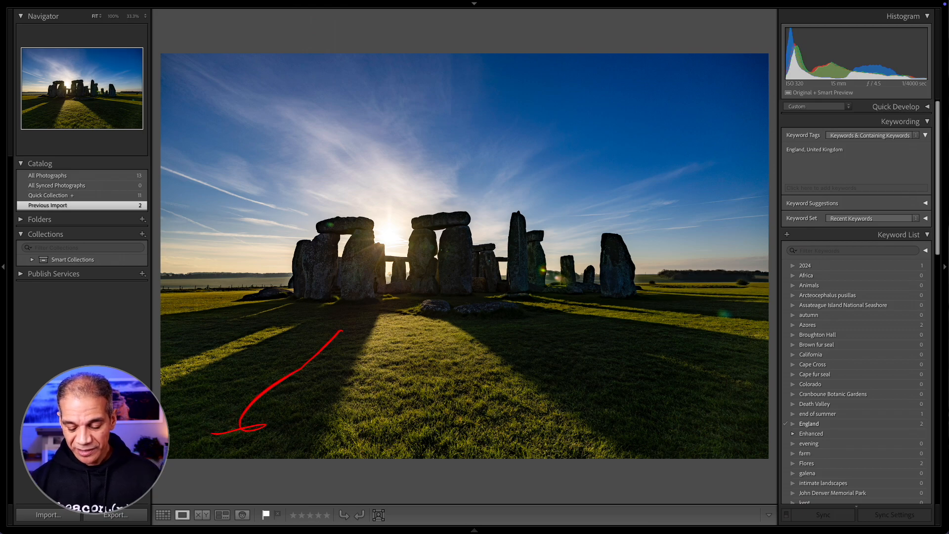
drag(658, 424, 525, 350)
drag(743, 355, 658, 307)
mouse_move(262, 427)
mouse_down()
mouse_move(505, 423)
mouse_move(405, 398)
mouse_move(250, 395)
mouse_up()
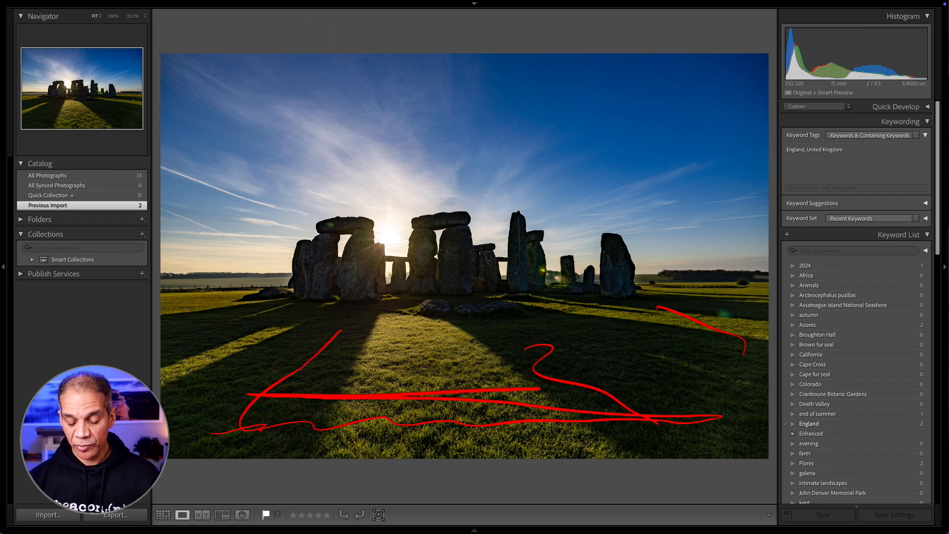
drag(233, 409, 326, 332)
drag(393, 332, 357, 408)
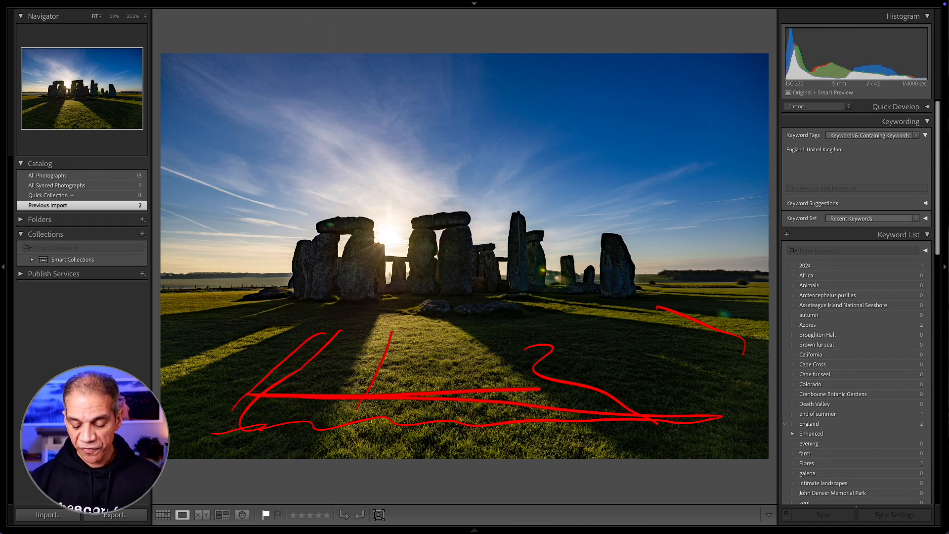
drag(493, 360, 538, 403)
drag(647, 334, 699, 358)
- Circle the group of stones in red, indicate the foreground grass below it, and clear the markings
mouse_move(565, 226)
mouse_down()
mouse_move(326, 311)
mouse_move(529, 230)
mouse_up()
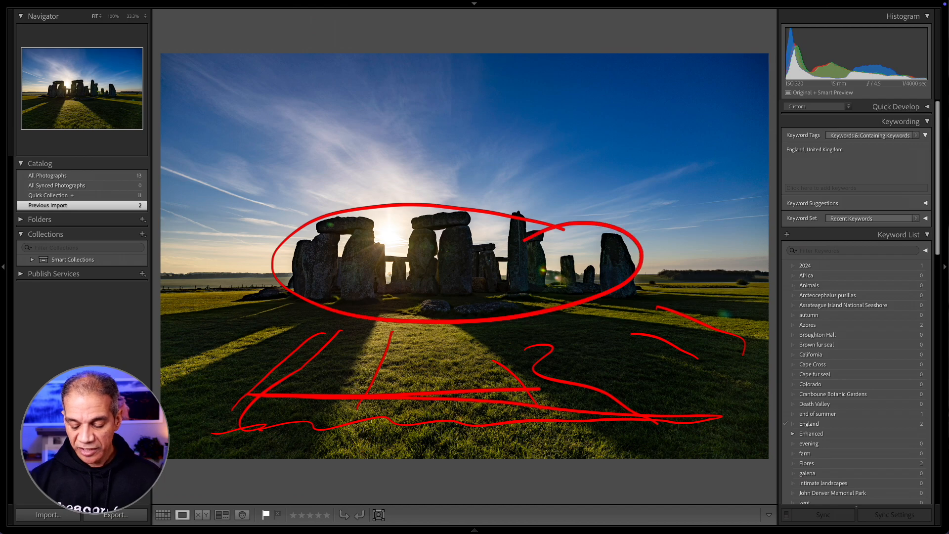
drag(381, 429, 586, 424)
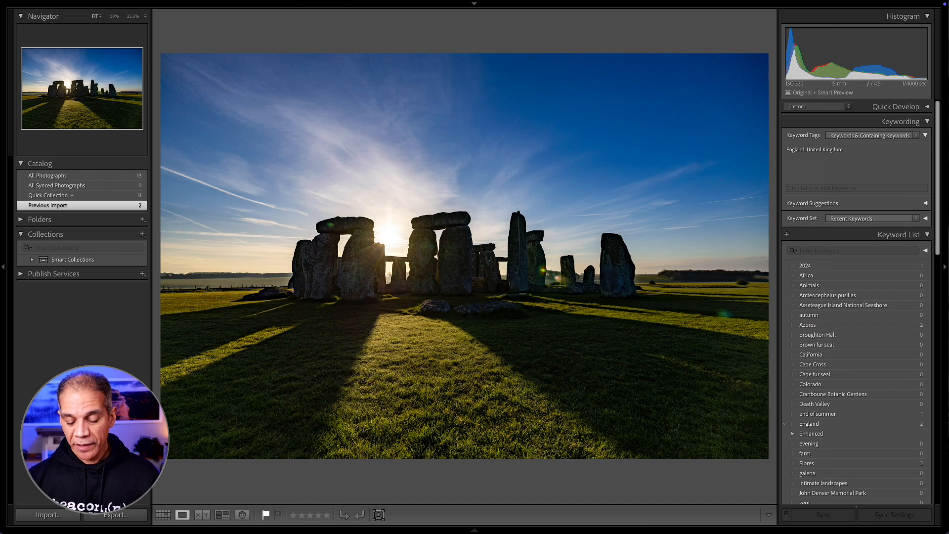
mouse_move(307, 227)
mouse_down()
mouse_move(560, 219)
mouse_move(650, 256)
mouse_move(411, 340)
mouse_up()
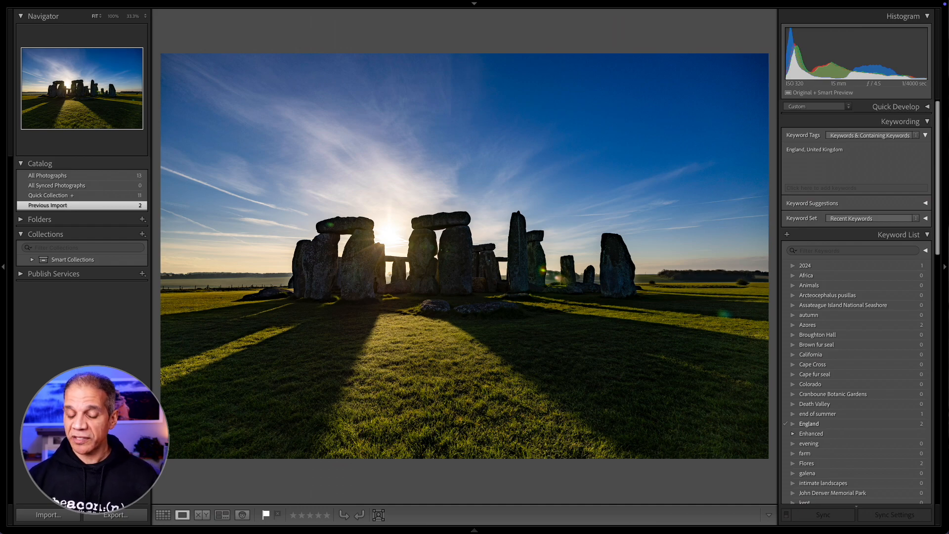
mouse_move(286, 436)
mouse_down()
mouse_move(335, 421)
mouse_move(498, 436)
mouse_up()
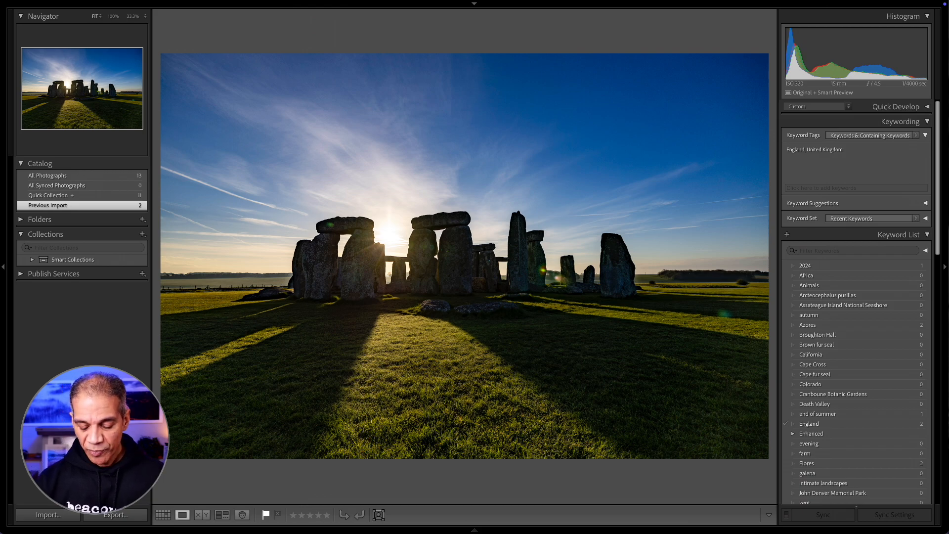
- Sketch a tighter crop with red lines, mark the stones' base line and frame the sky, and clear the sketch
drag(218, 402, 769, 394)
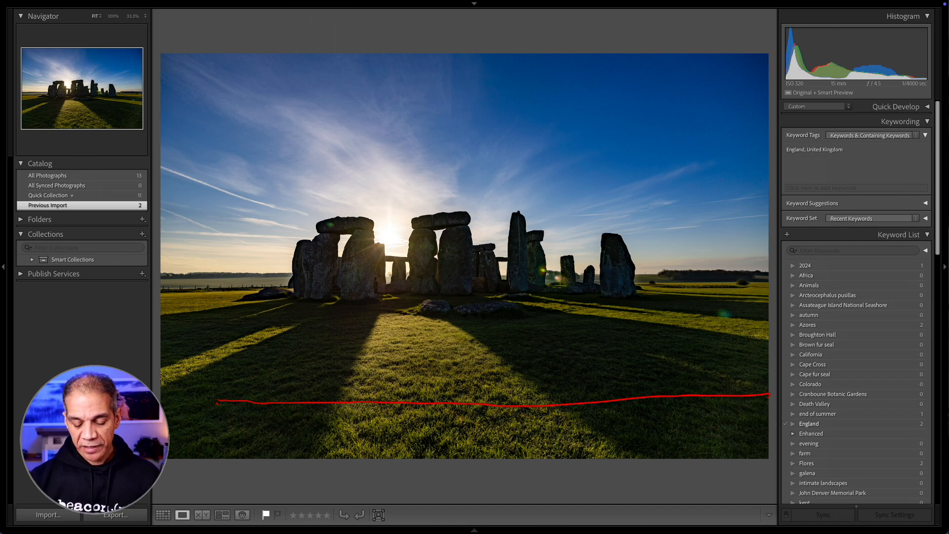
drag(218, 391, 218, 57)
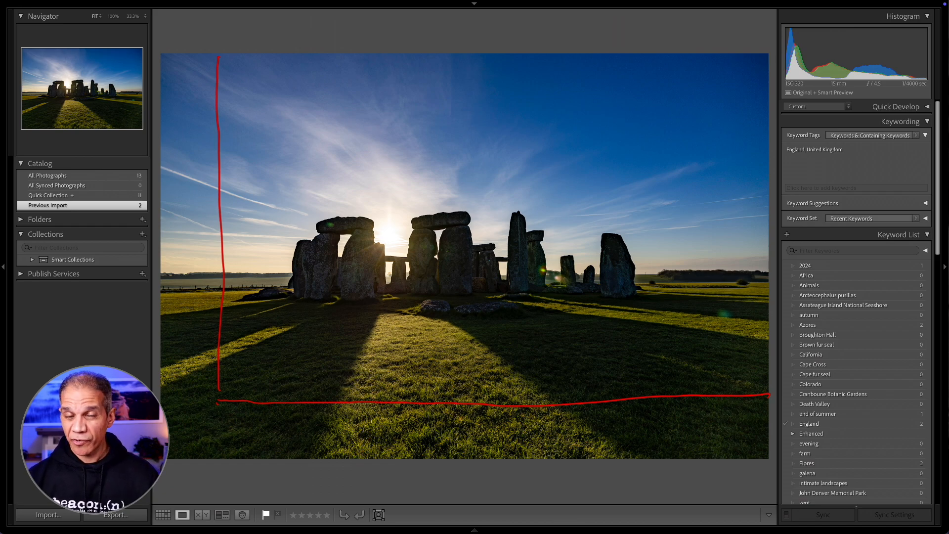
drag(240, 295, 669, 291)
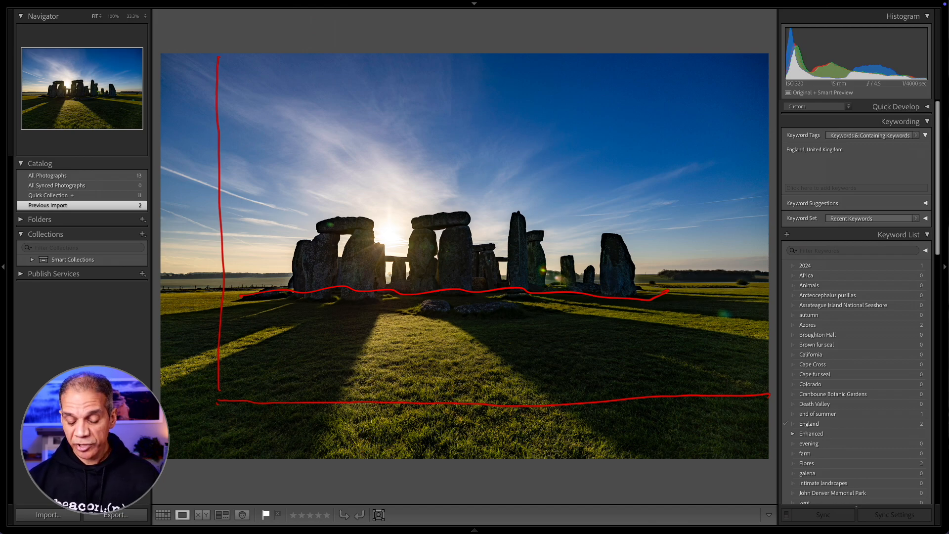
mouse_move(218, 50)
mouse_down()
mouse_move(572, 59)
mouse_move(755, 139)
mouse_move(497, 267)
mouse_move(331, 269)
mouse_up()
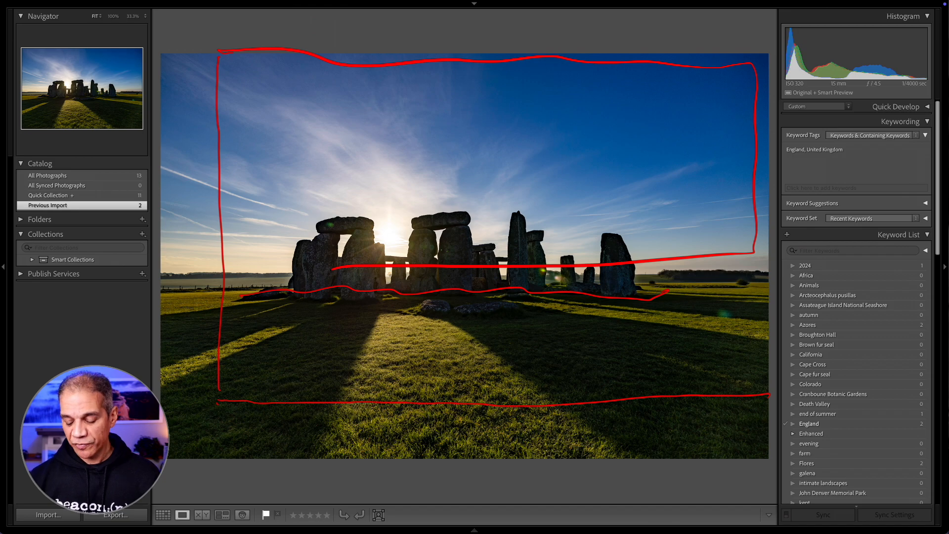
key(Escape)
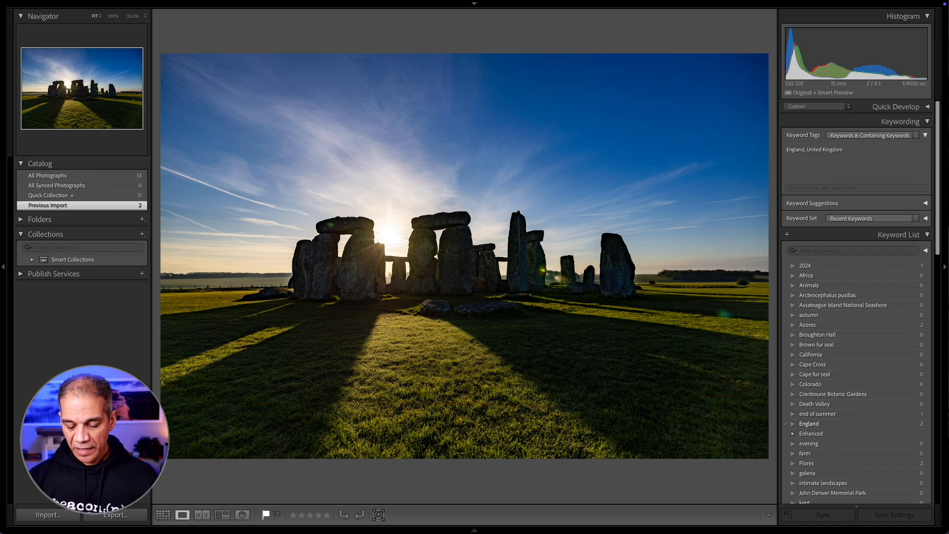
- Circle the lens flare spots on the stones and the grass in red, and clear the markings
drag(334, 214, 323, 215)
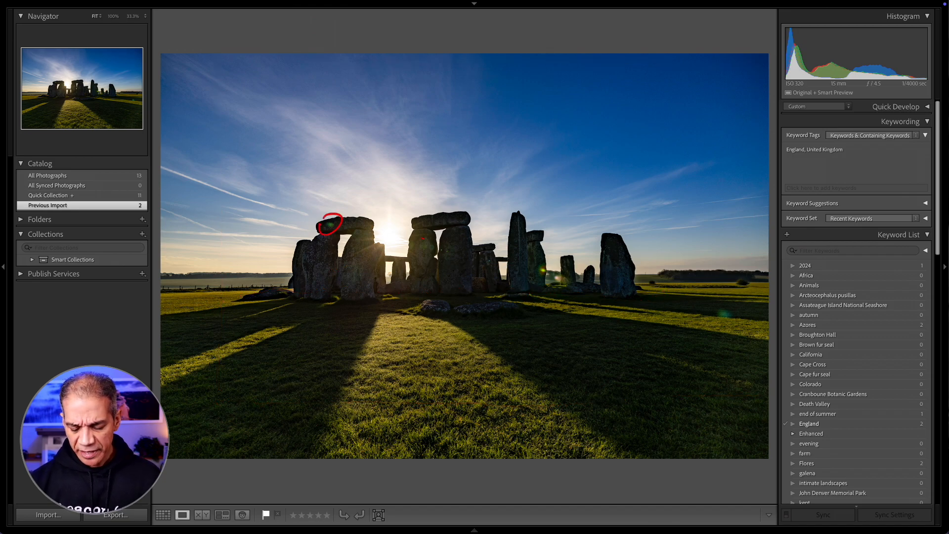
drag(422, 238, 456, 250)
mouse_move(528, 246)
mouse_down()
mouse_move(525, 263)
mouse_move(522, 253)
mouse_up()
mouse_move(535, 269)
mouse_down()
mouse_move(539, 277)
mouse_move(535, 267)
mouse_up()
mouse_move(736, 312)
mouse_down()
mouse_move(701, 324)
mouse_move(736, 310)
mouse_up()
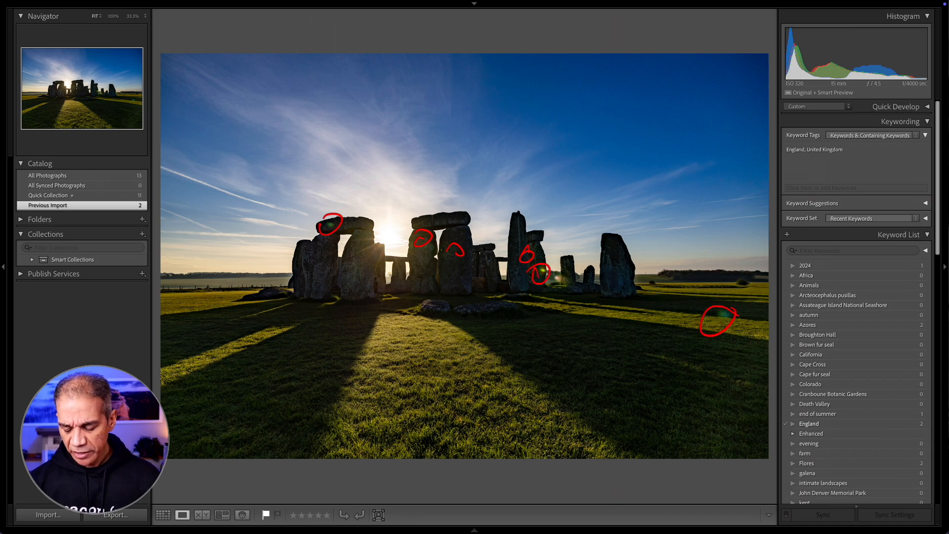
key(Escape)
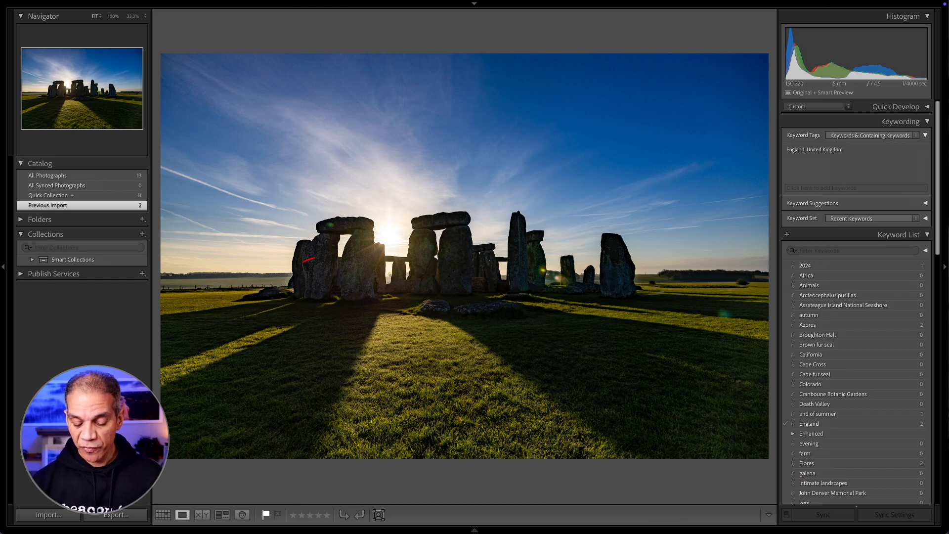
- Trace the long foreground shadows on both sides of the lit grass with red strokes, and clear them
drag(315, 257, 216, 338)
mouse_move(324, 327)
mouse_down()
mouse_move(312, 363)
mouse_move(241, 406)
mouse_up()
mouse_move(523, 330)
mouse_down()
mouse_move(699, 411)
mouse_move(681, 457)
mouse_up()
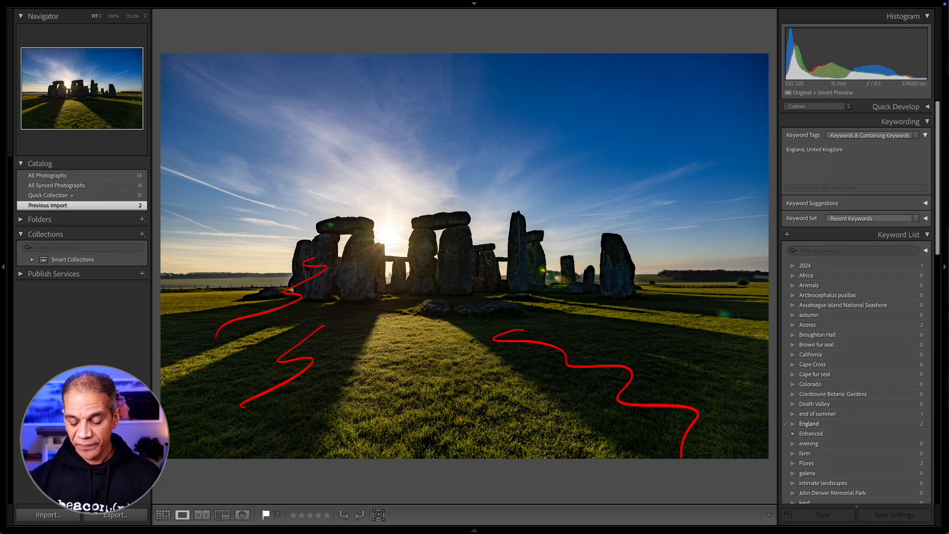
mouse_move(380, 327)
mouse_down()
mouse_move(455, 330)
mouse_move(585, 419)
mouse_move(306, 450)
mouse_up()
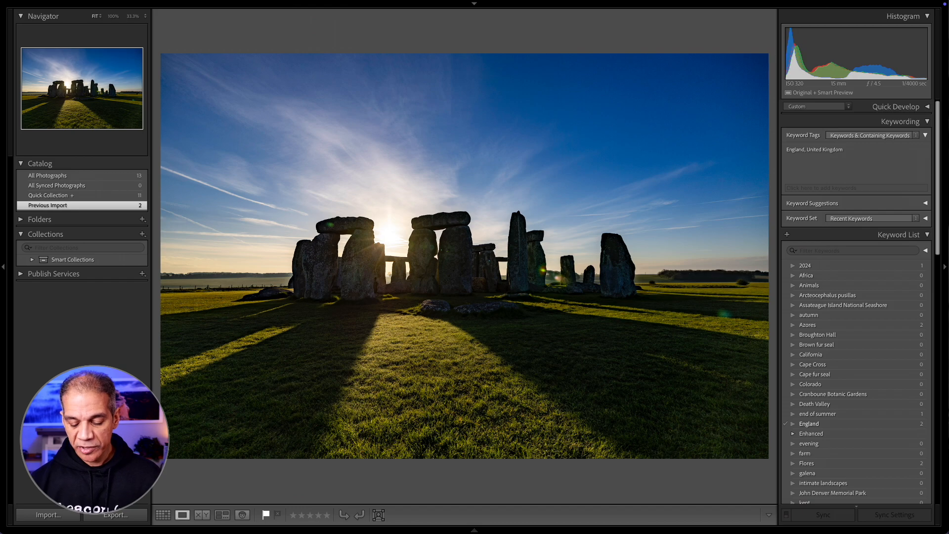
- Mark the left stones, the sky and the grass edge beside the stones with red strokes, clearing the markings
mouse_move(300, 257)
mouse_down()
mouse_move(315, 232)
mouse_move(355, 242)
mouse_up()
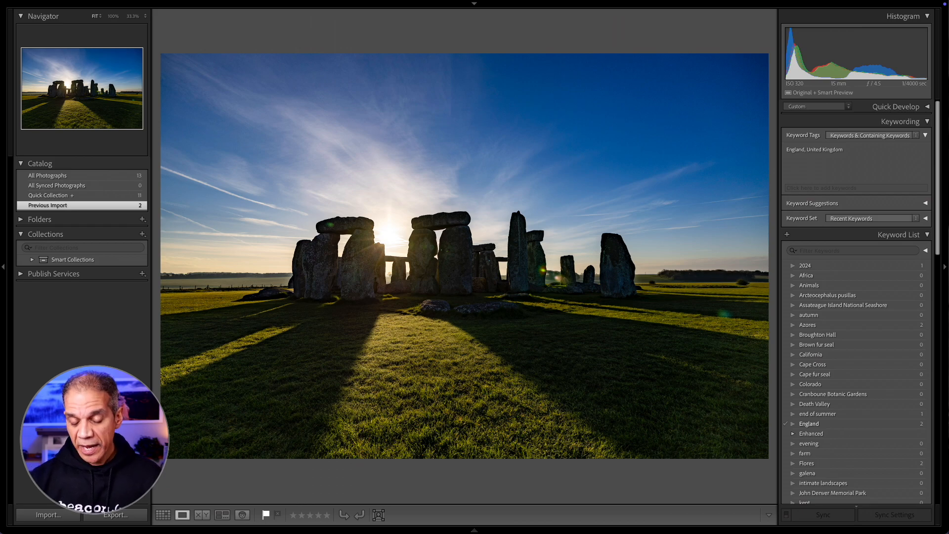
mouse_move(190, 127)
mouse_down()
mouse_move(608, 90)
mouse_move(657, 108)
mouse_up()
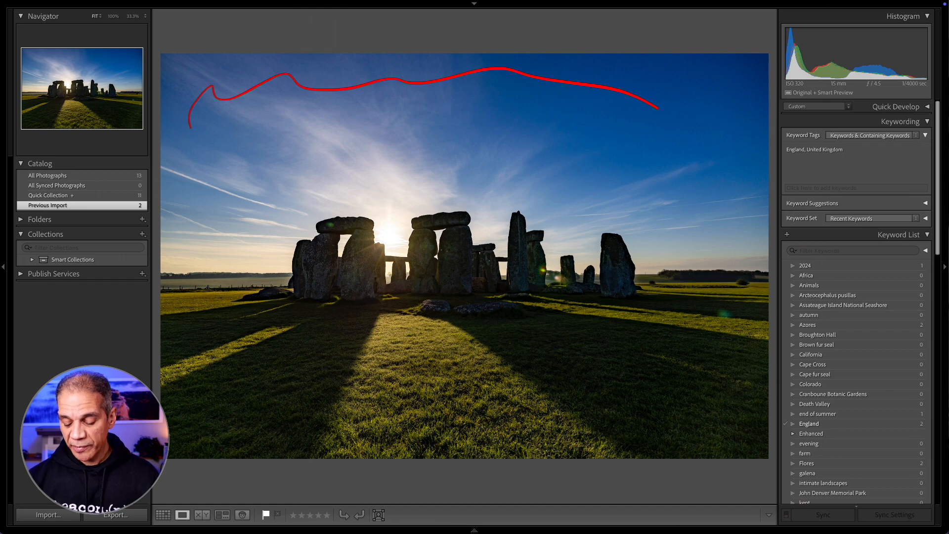
mouse_move(184, 72)
mouse_down()
mouse_move(707, 47)
mouse_move(453, 235)
mouse_up()
mouse_move(259, 285)
mouse_down()
mouse_move(467, 431)
mouse_move(735, 284)
mouse_move(324, 282)
mouse_up()
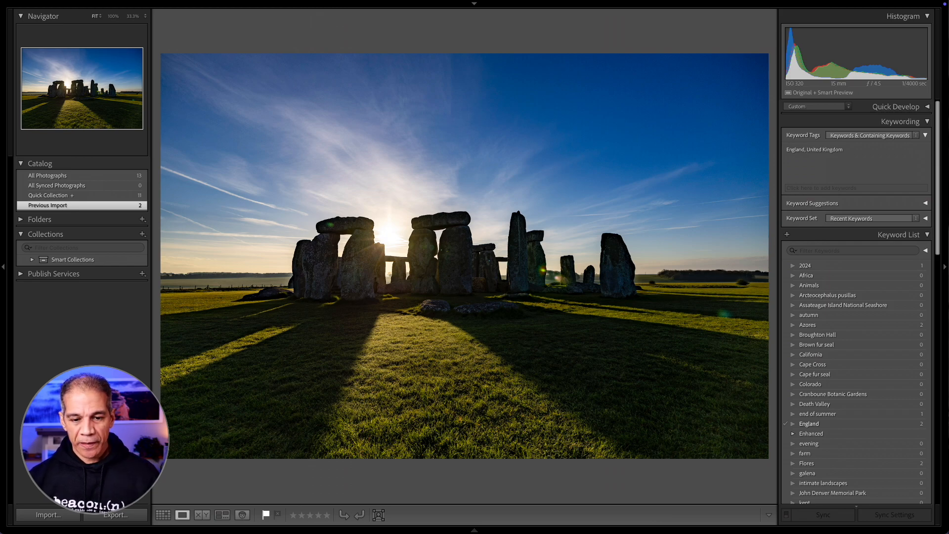
- Examine the stones and sky at 100% zoom, return to the fitted view and show the unedited Stonehenge photo
click(500, 173)
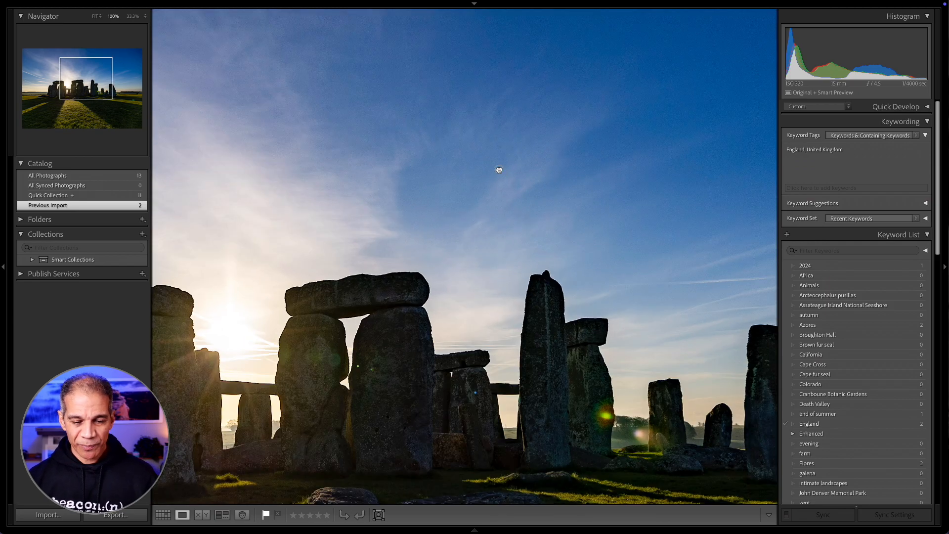
click(501, 170)
key(backslash)
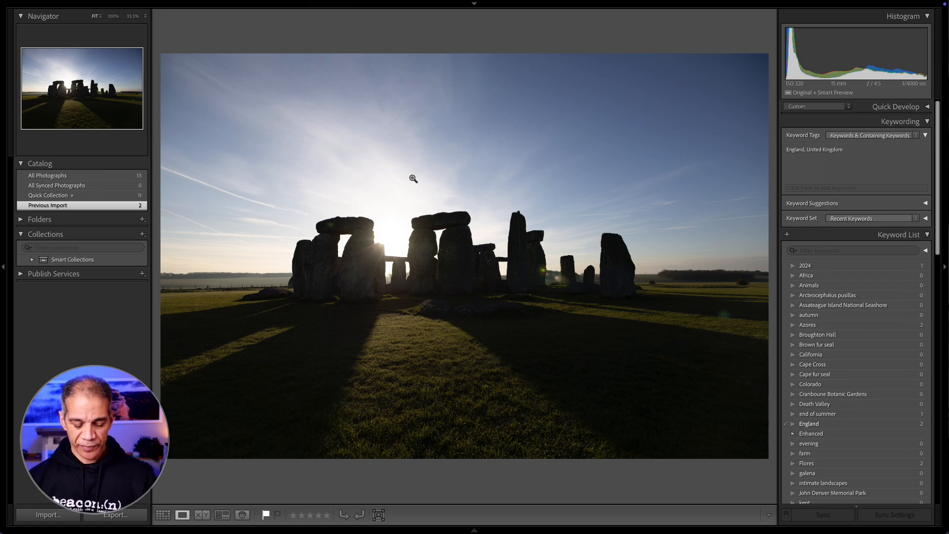
- Crop the photo slightly tighter at the original aspect ratio, trimming mainly the lower foreground and left side, and reposition the stones within the frame
key(r)
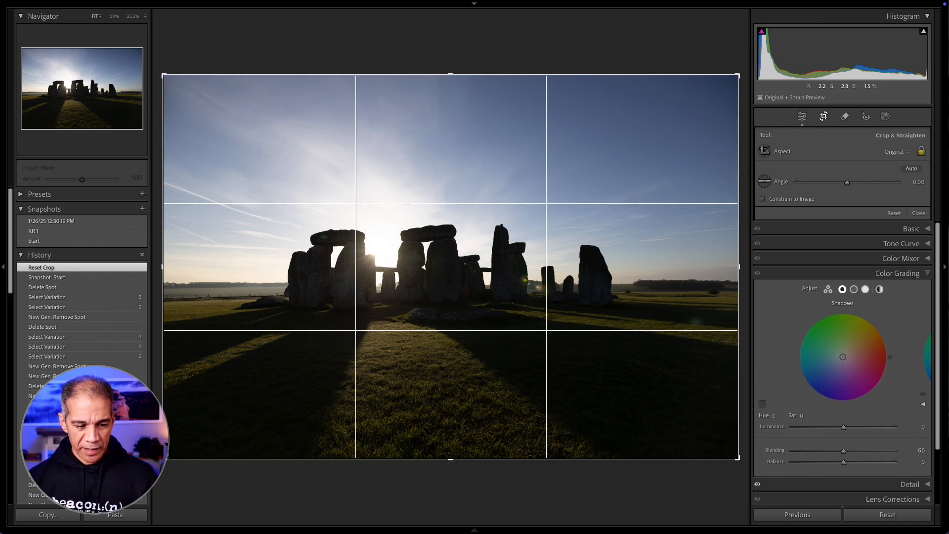
drag(170, 460, 187, 445)
key(Return)
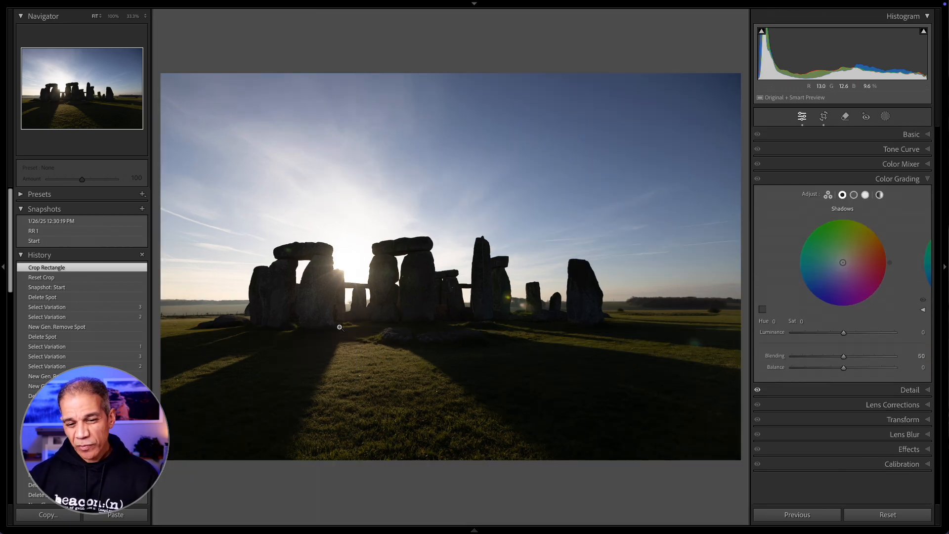
key(r)
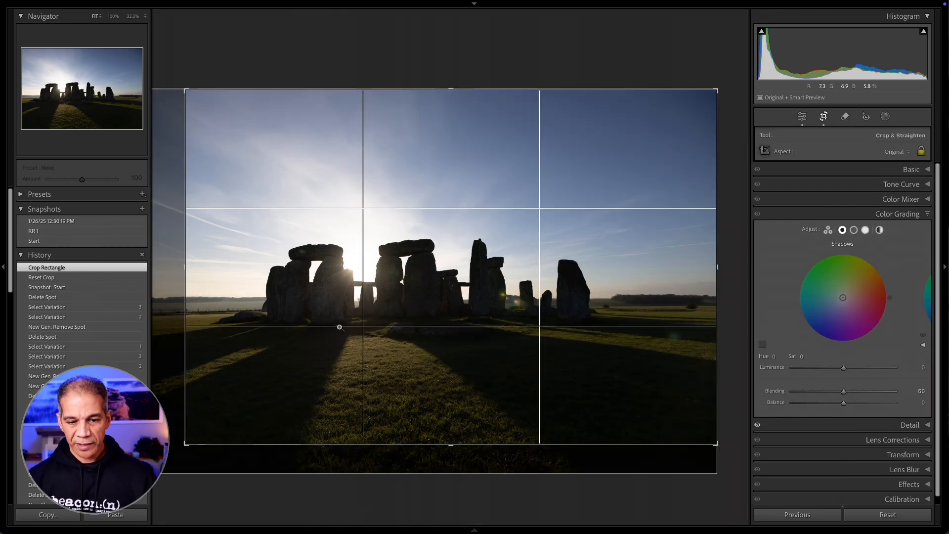
drag(431, 294, 439, 294)
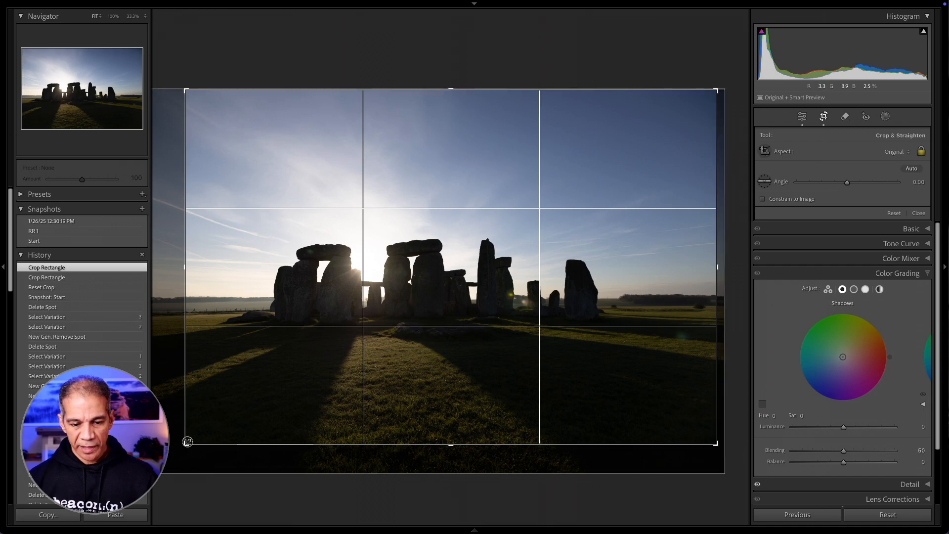
drag(186, 442, 187, 442)
drag(373, 377, 376, 377)
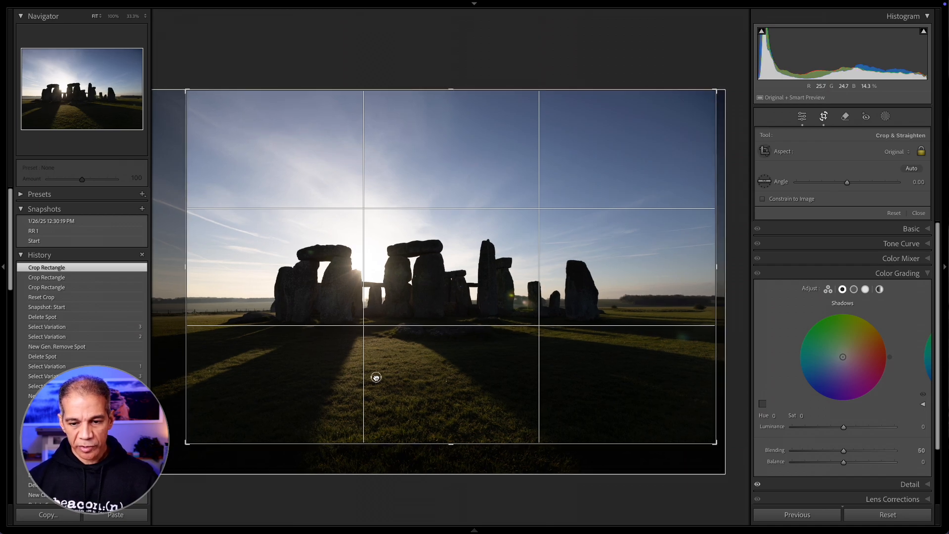
key(Return)
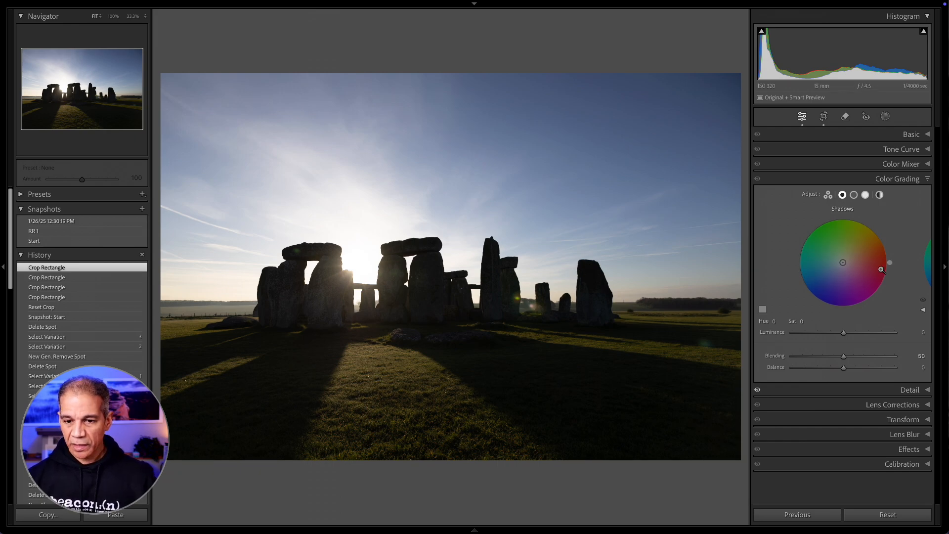
- Set the photo's color profile to Adobe Landscape in the basic adjustments
click(929, 134)
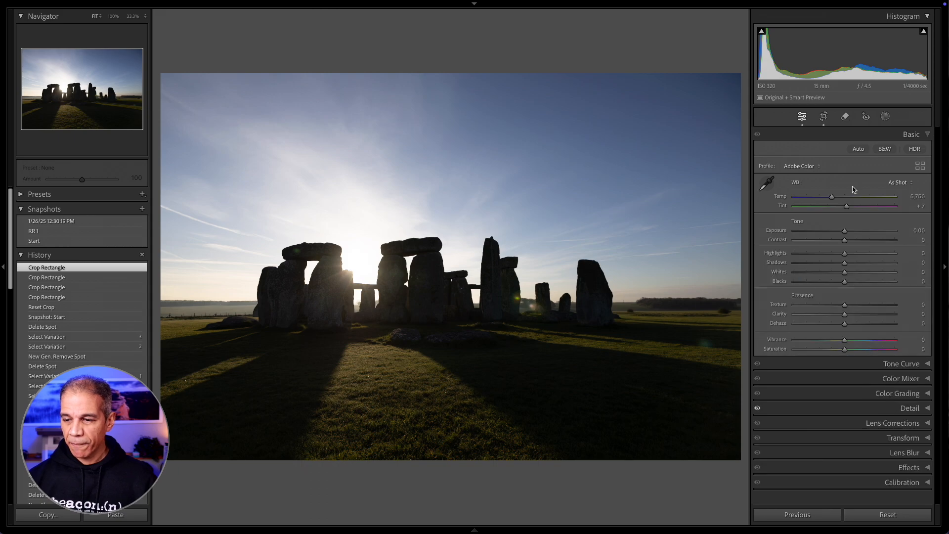
click(811, 166)
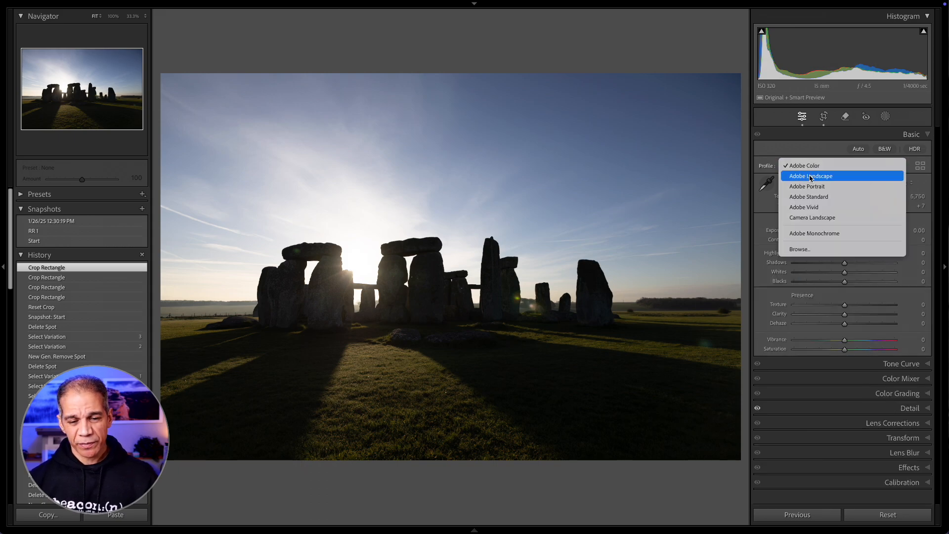
click(811, 177)
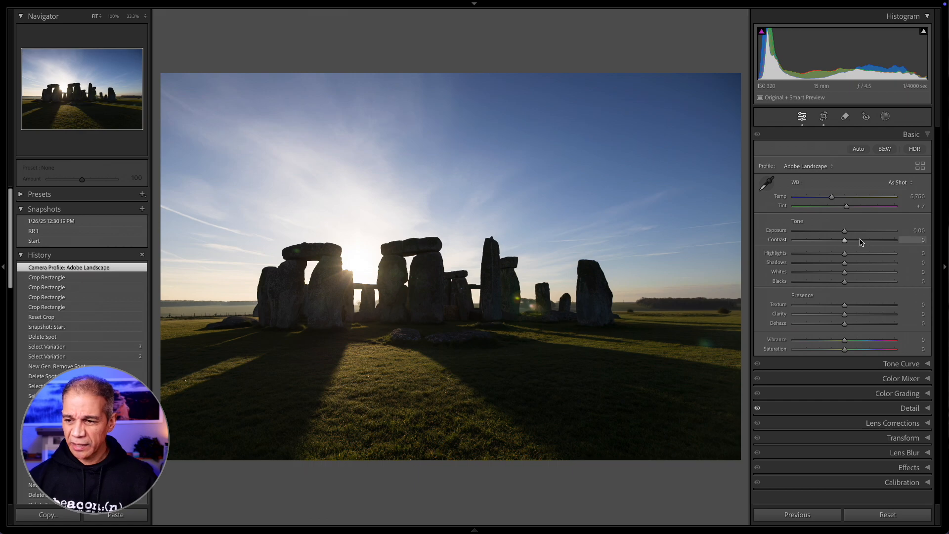
- Adjust the photo's tone to Highlights -34, Whites +21, Blacks -24 and Shadows +45
drag(844, 255, 829, 257)
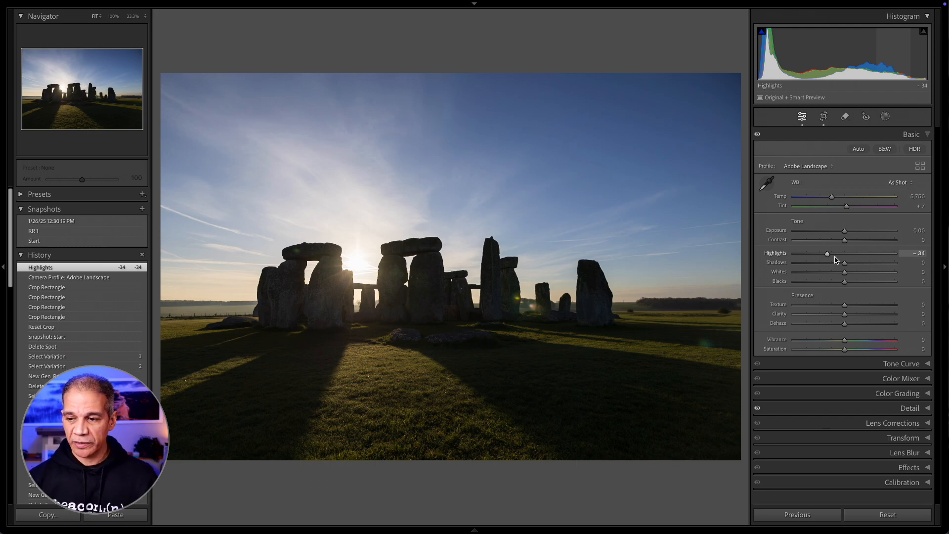
drag(848, 275, 867, 266)
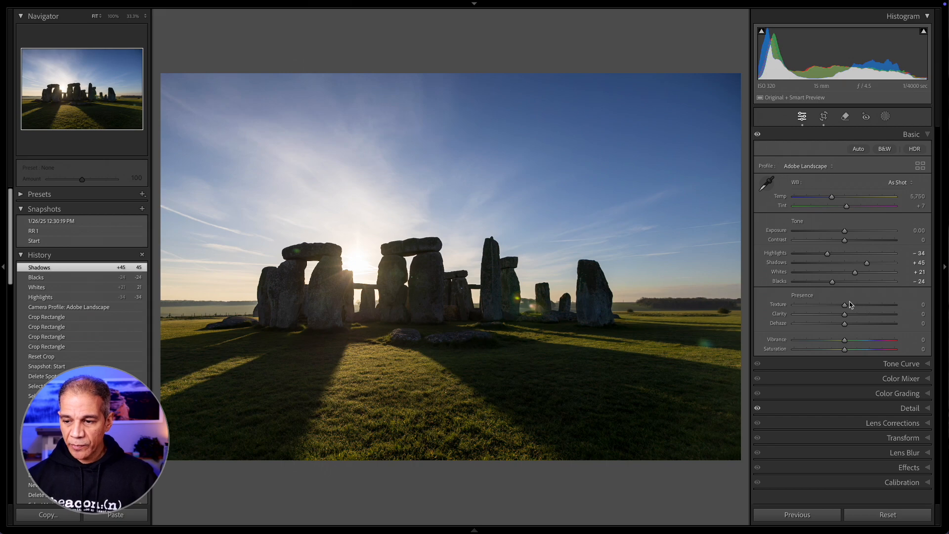
- Set Texture to +25, Clarity to +12 and Vibrance to +13, and compare the photo with its before view
drag(845, 305, 852, 341)
key(backslash)
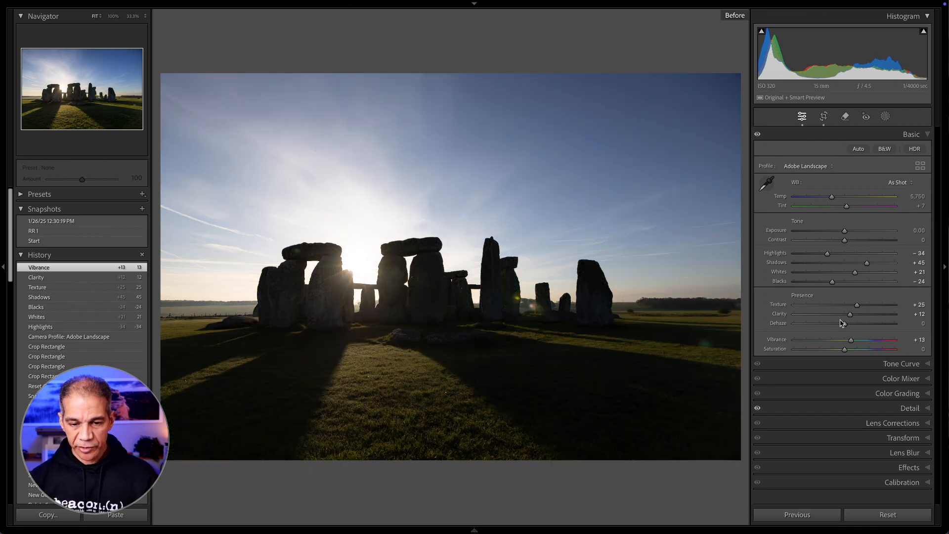
key(backslash)
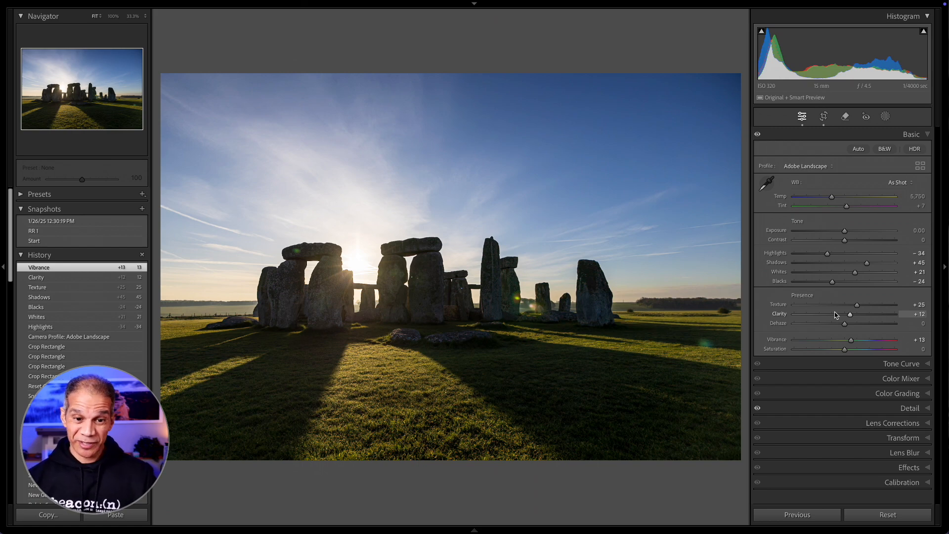
- Frame the left stones at 100% zoom and activate the Remove tool in Heal mode
click(309, 253)
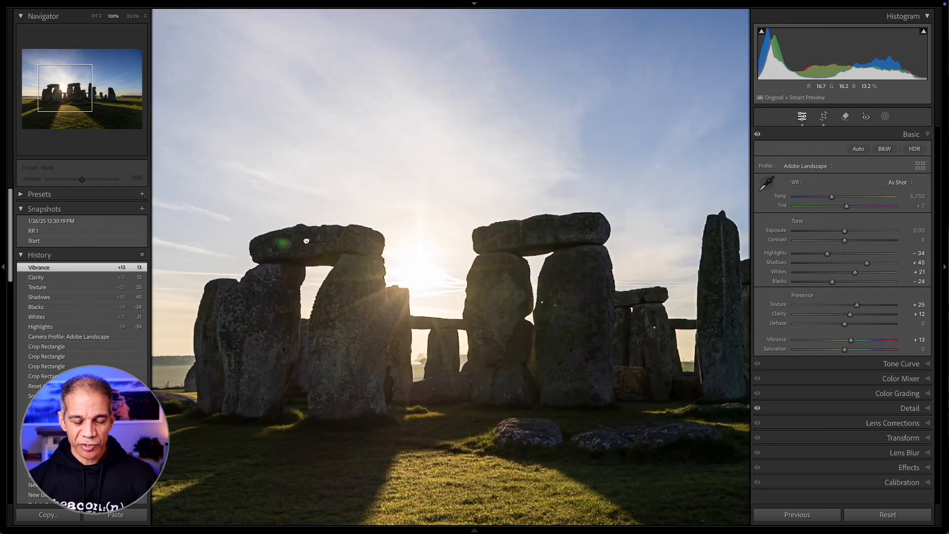
drag(307, 241, 361, 227)
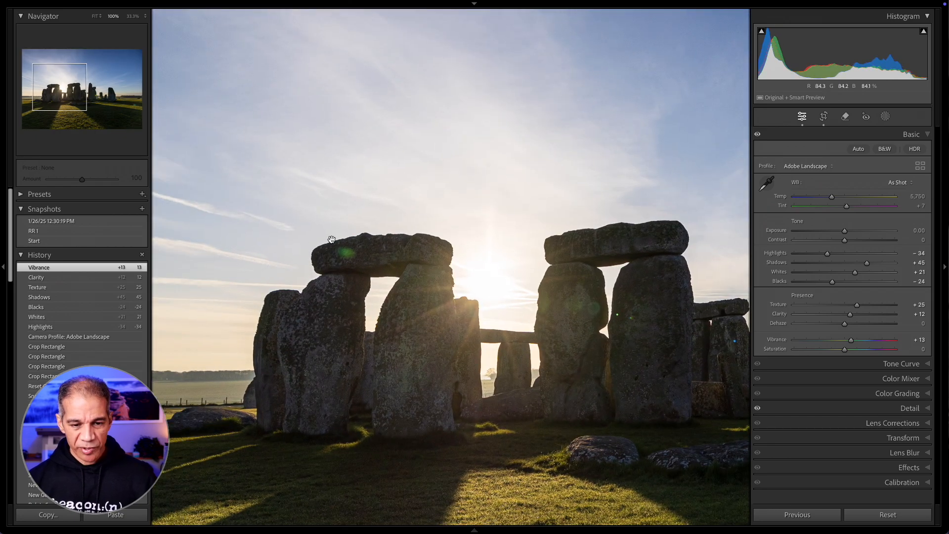
key(q)
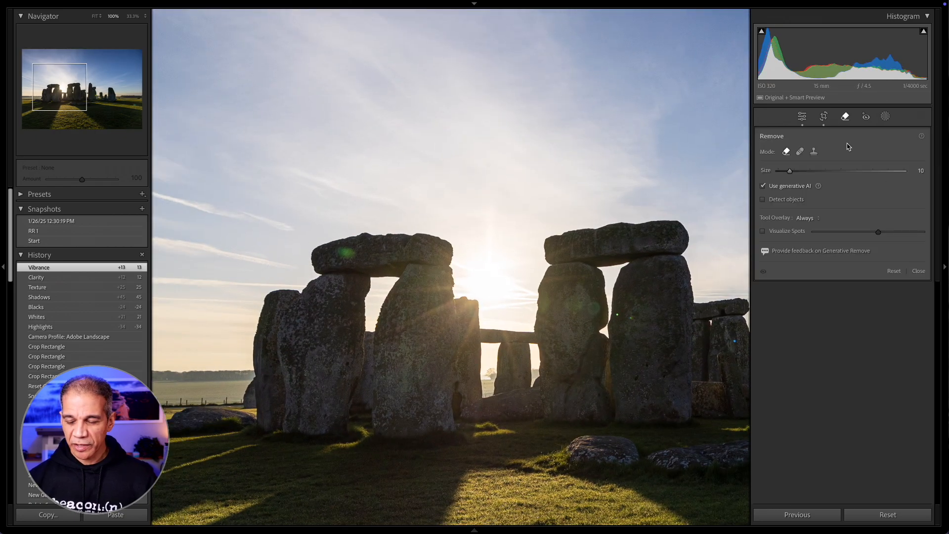
click(801, 152)
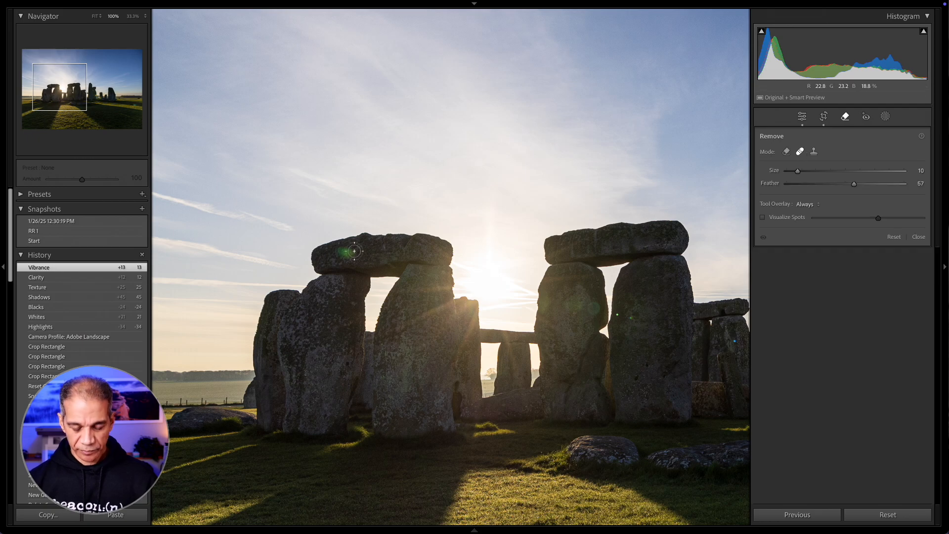
- Try healing the green flare on the left lintel with a size 17 spot sampled from the same lintel, and delete the spot
key(])
key(])
key(])
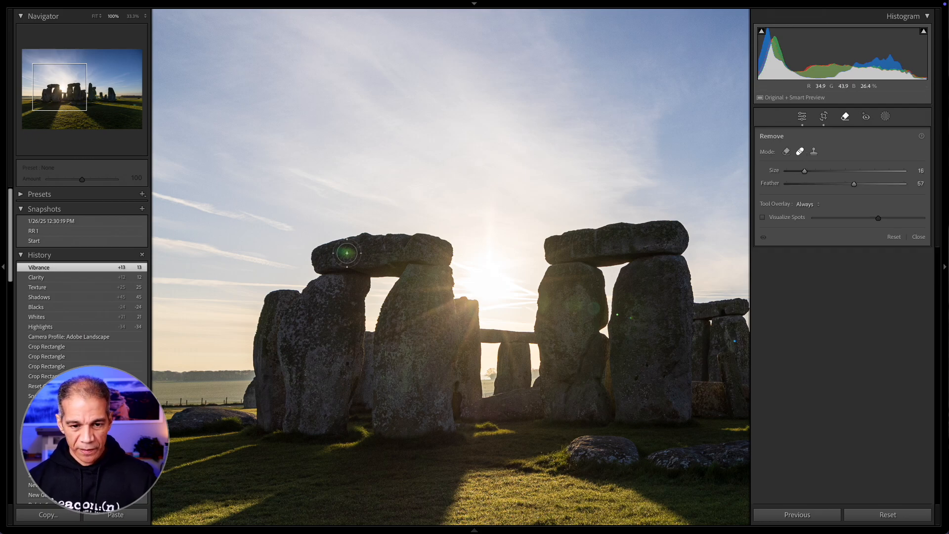
click(347, 253)
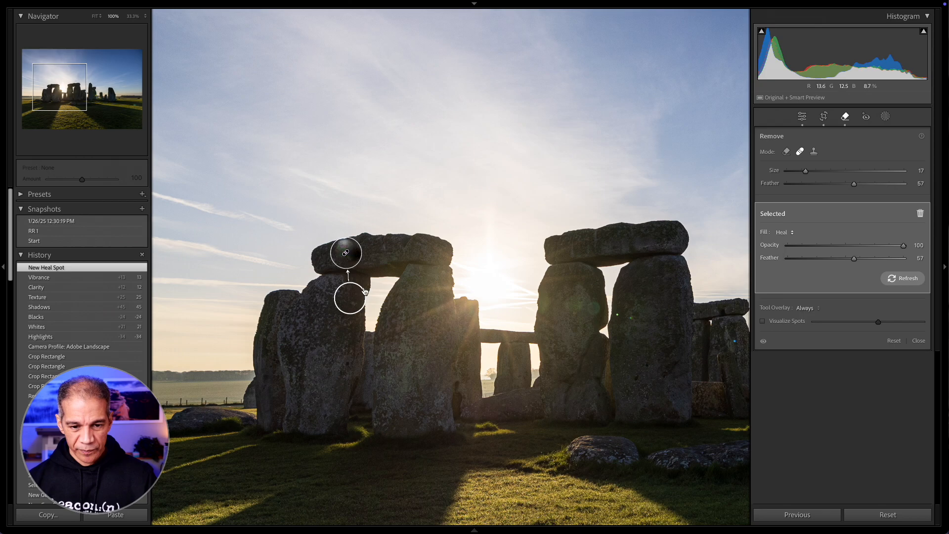
mouse_move(358, 299)
mouse_down()
mouse_move(322, 300)
mouse_move(398, 248)
mouse_up()
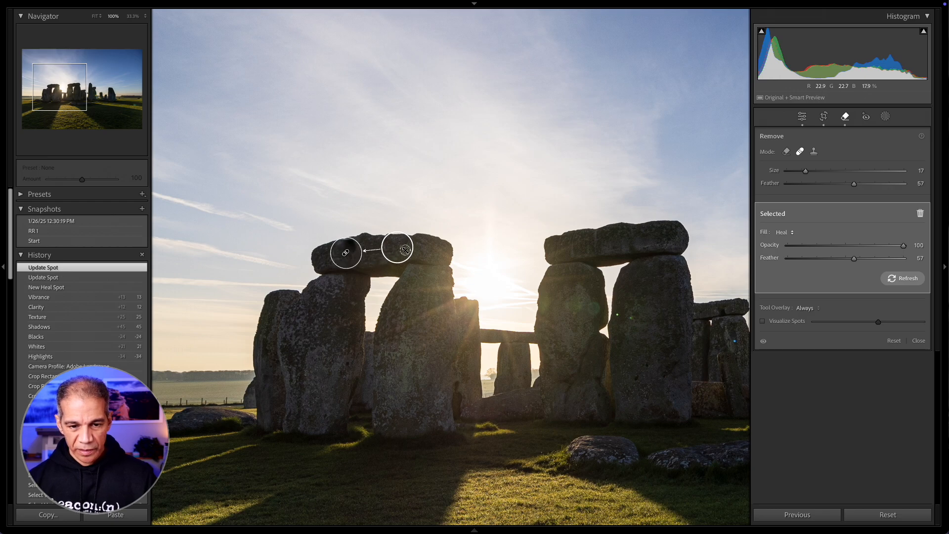
drag(402, 248, 391, 249)
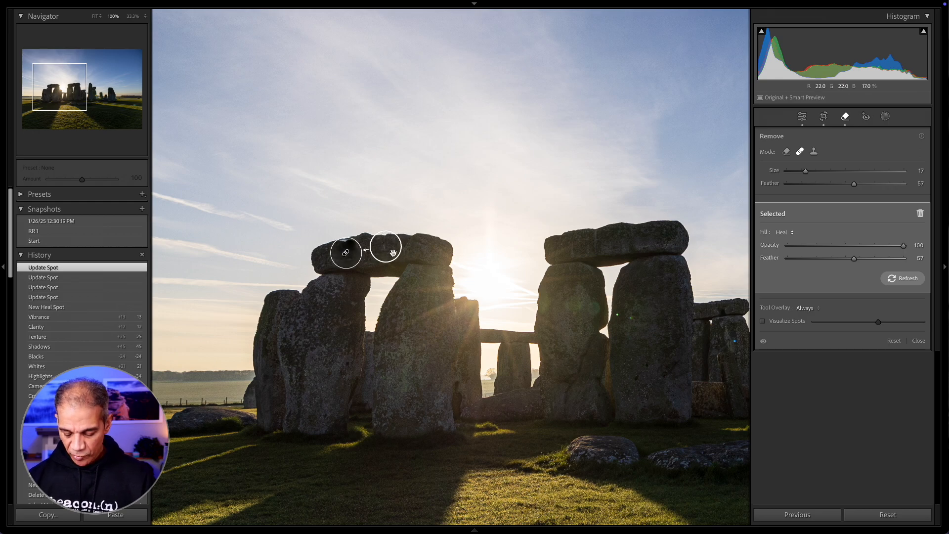
alt+click(393, 253)
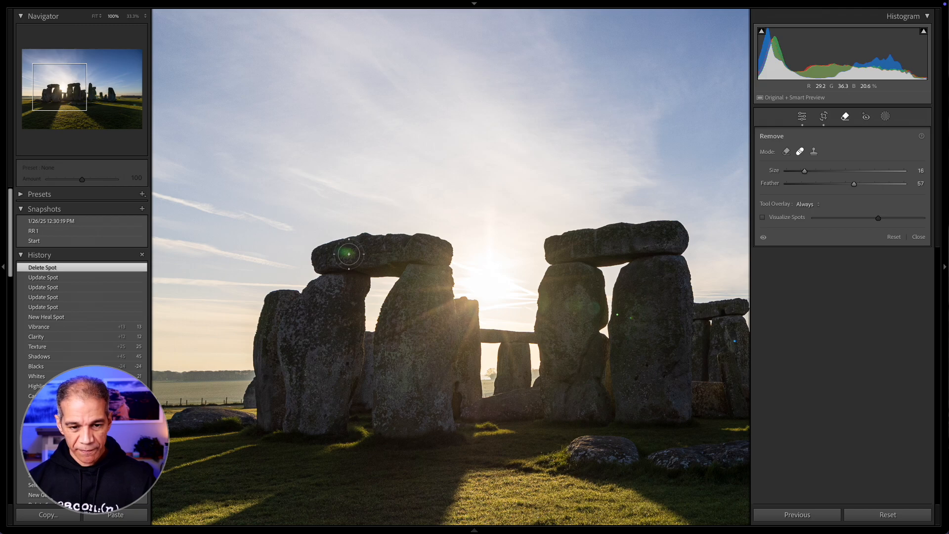
- Heal the green flare on the left lintel with a size 15 spot sampled from the upright stone below, and close the tool
key([)
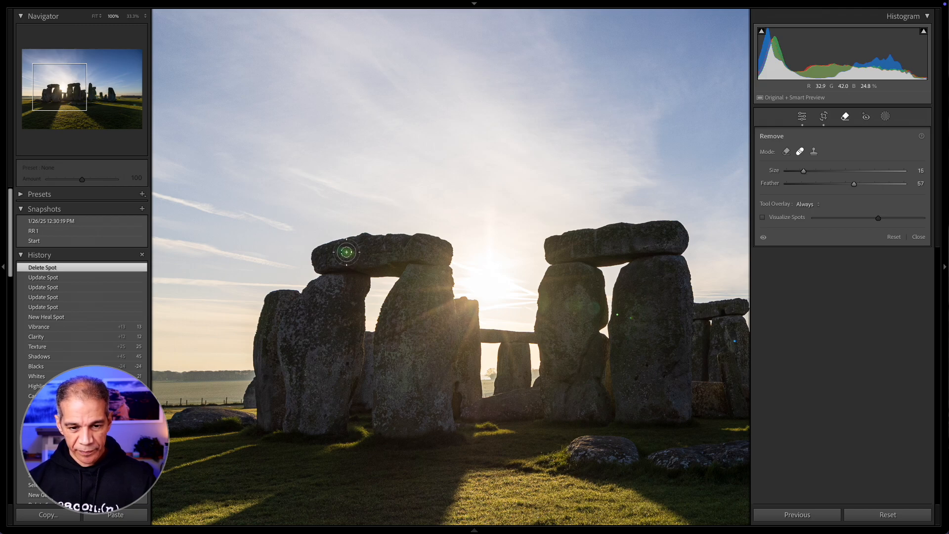
click(347, 253)
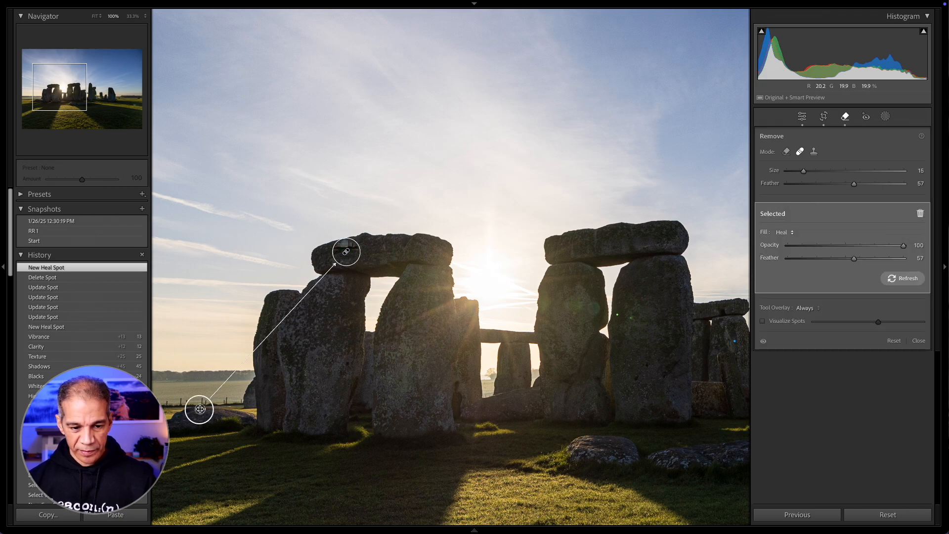
mouse_move(199, 410)
mouse_down()
mouse_move(330, 376)
mouse_move(322, 339)
mouse_up()
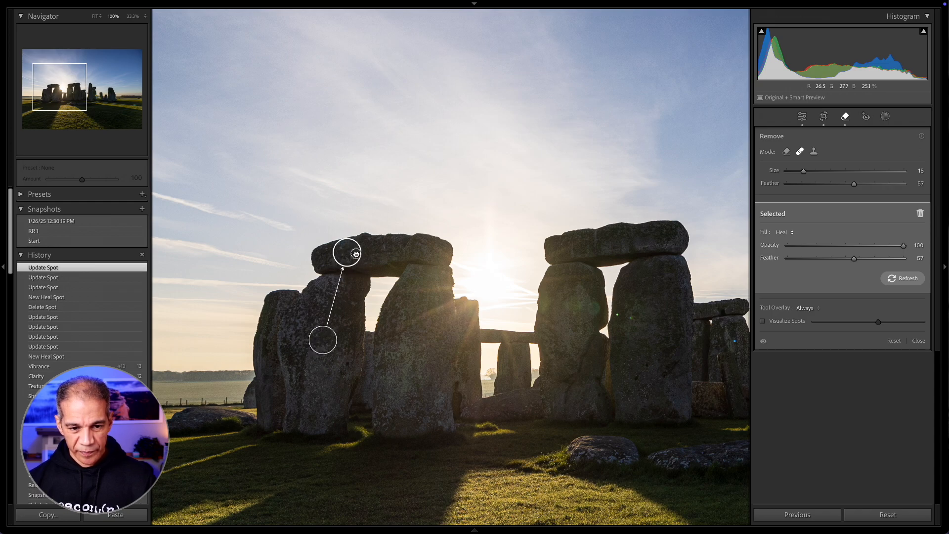
click(356, 254)
key(q)
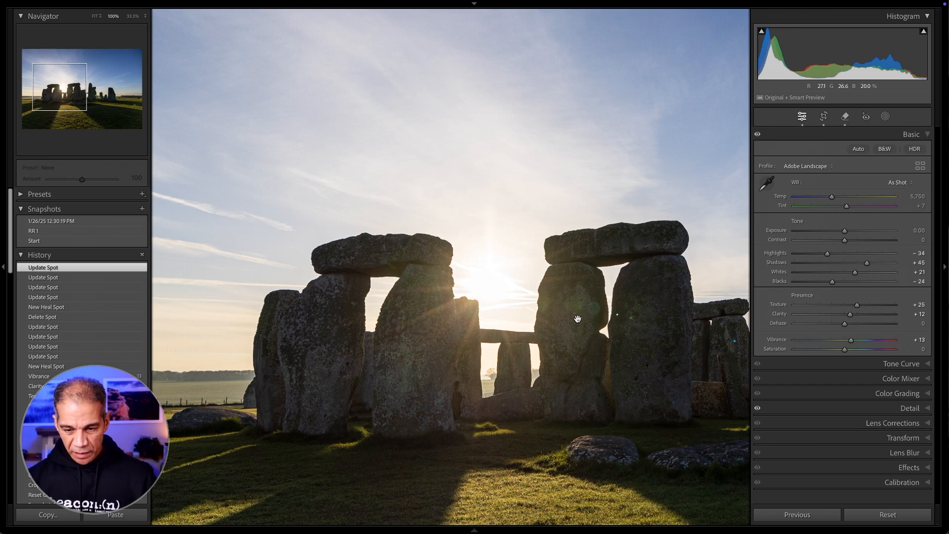
- Heal the small flare on the left edge of the middle trilithon's right upright with a size 7 spot sampled just above it
drag(648, 315, 531, 314)
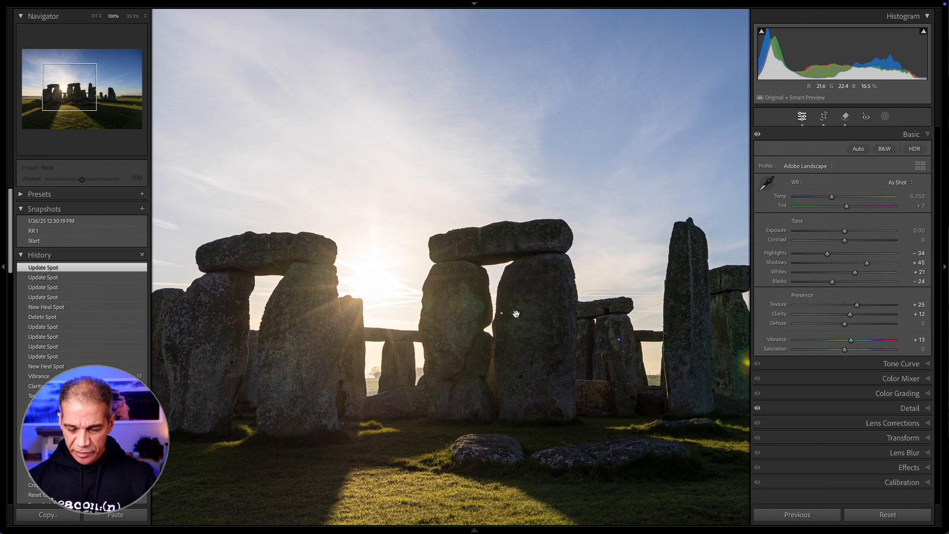
key(q)
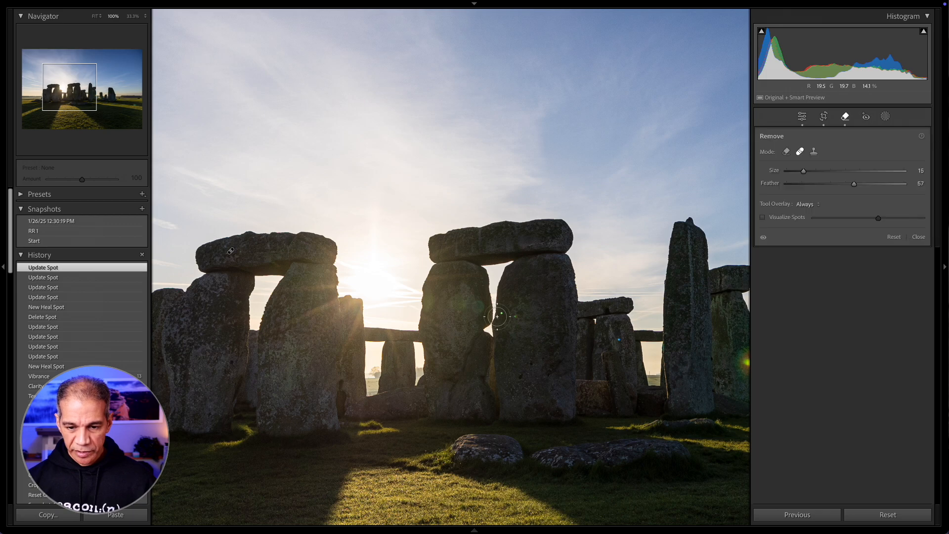
key(bracketleft)
key(bracketleft)
key(bracketleft)
key(bracketleft)
key(bracketleft)
key(bracketleft)
key(bracketleft)
key(bracketleft)
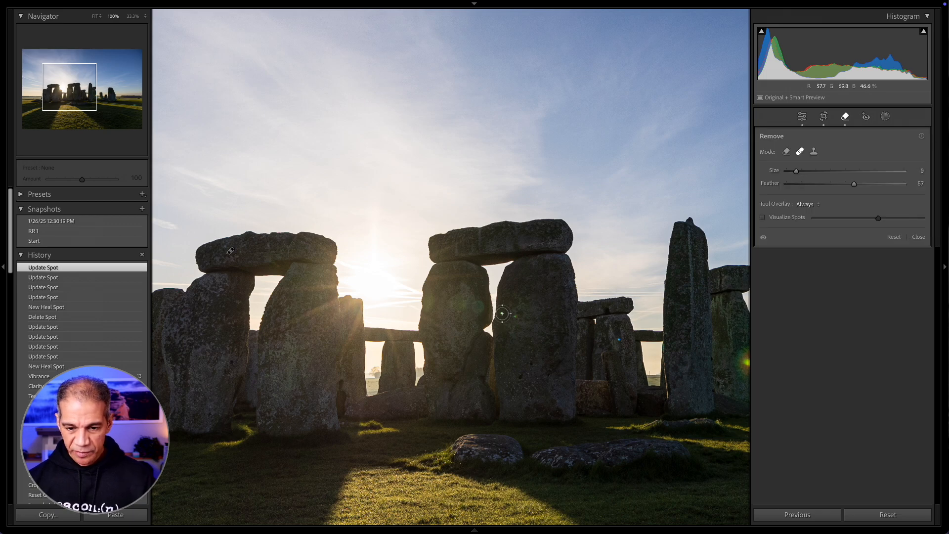
click(502, 312)
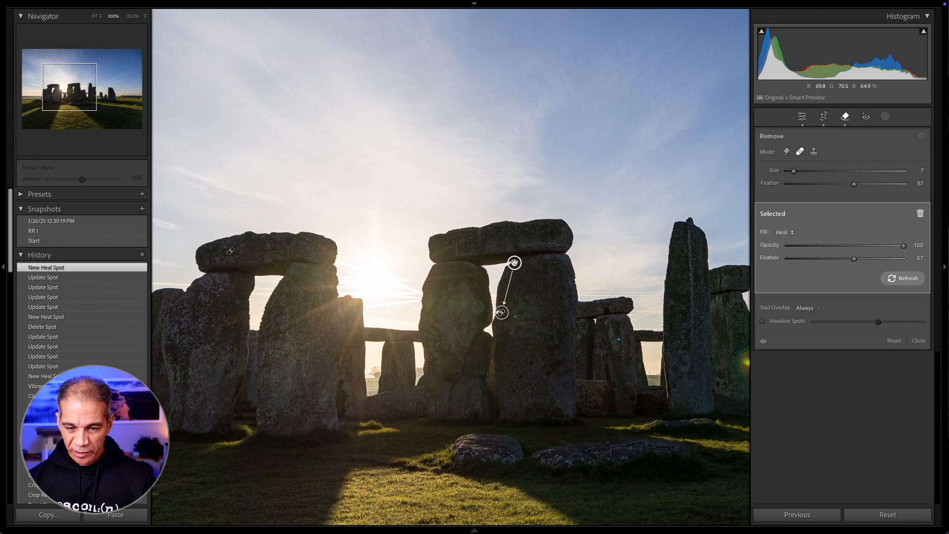
drag(515, 262, 509, 291)
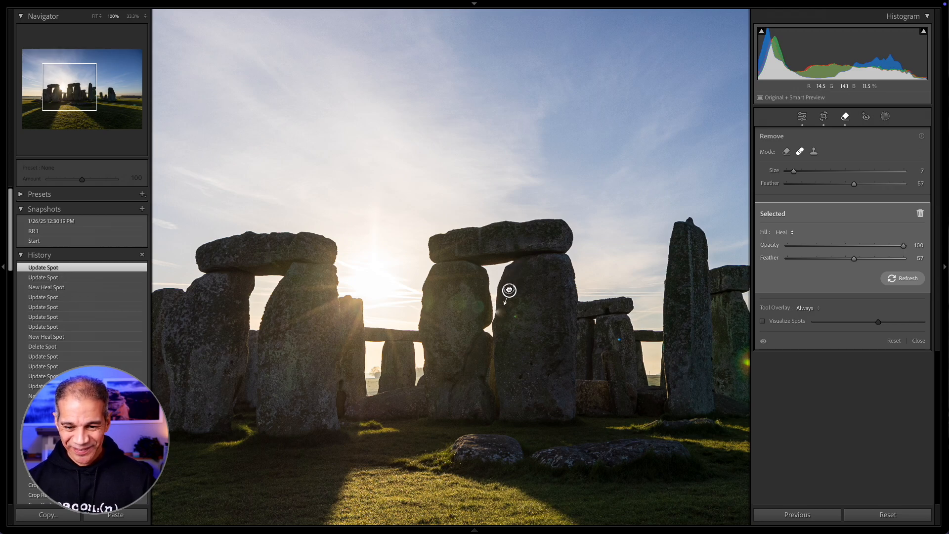
drag(507, 316, 510, 316)
- Heal the adjacent spot on that upright and the blue flare on the stone behind, sampling the blue flare's fix from lower on its stone
click(516, 317)
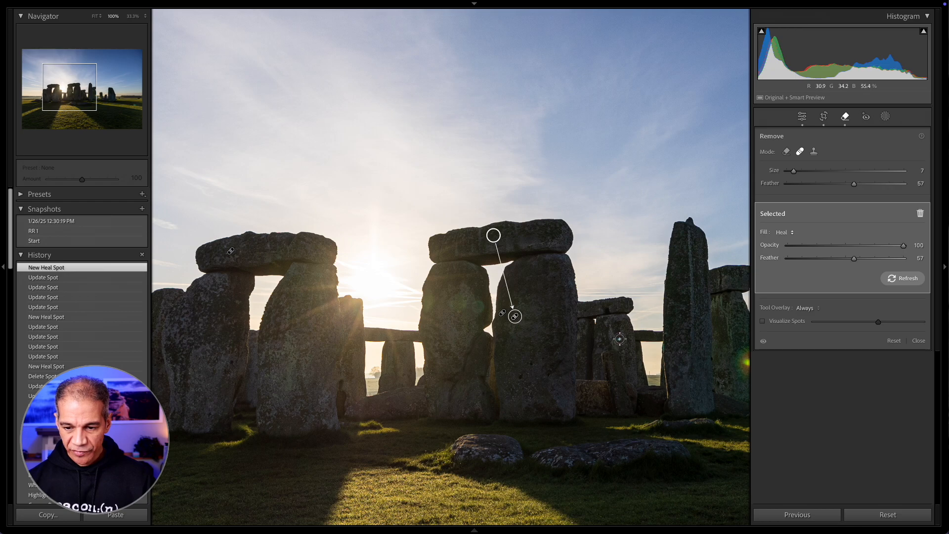
click(619, 340)
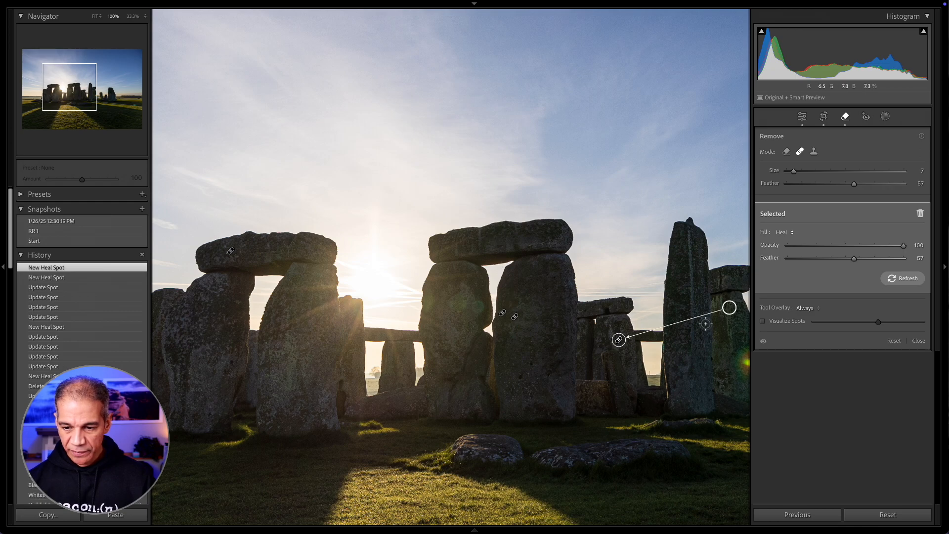
mouse_move(728, 309)
mouse_down()
mouse_move(687, 340)
mouse_move(606, 365)
mouse_move(627, 357)
mouse_move(627, 365)
mouse_up()
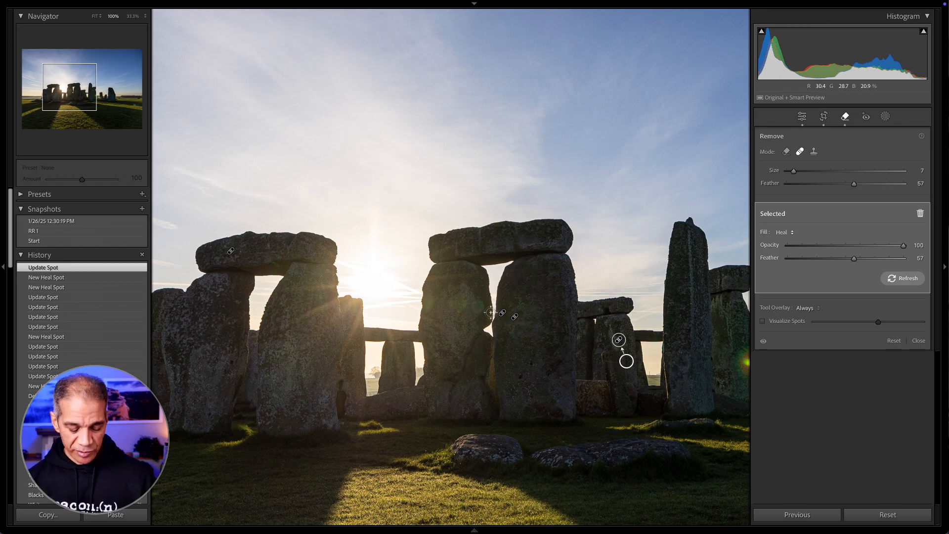
- Remove the green flare on the middle trilithon's left upright with generative AI, using a size 11 brush
click(786, 152)
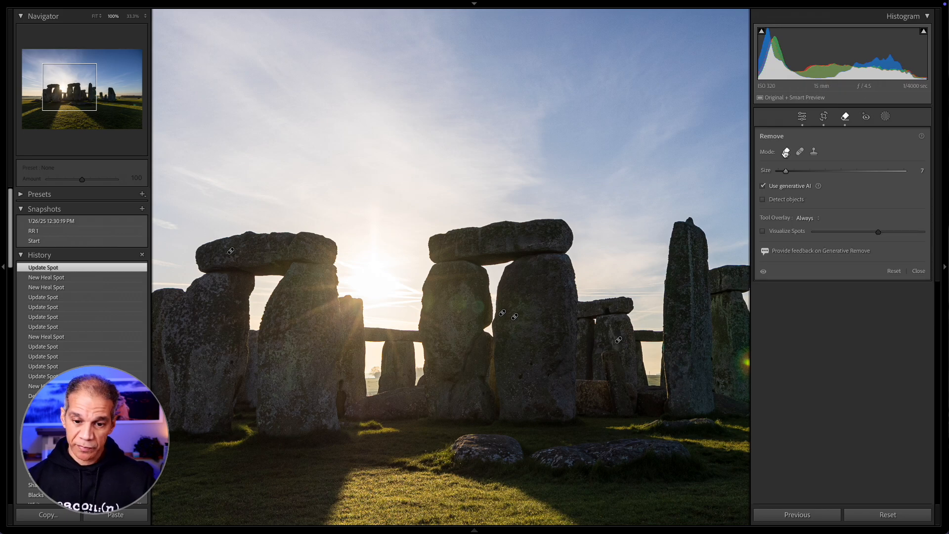
key(])
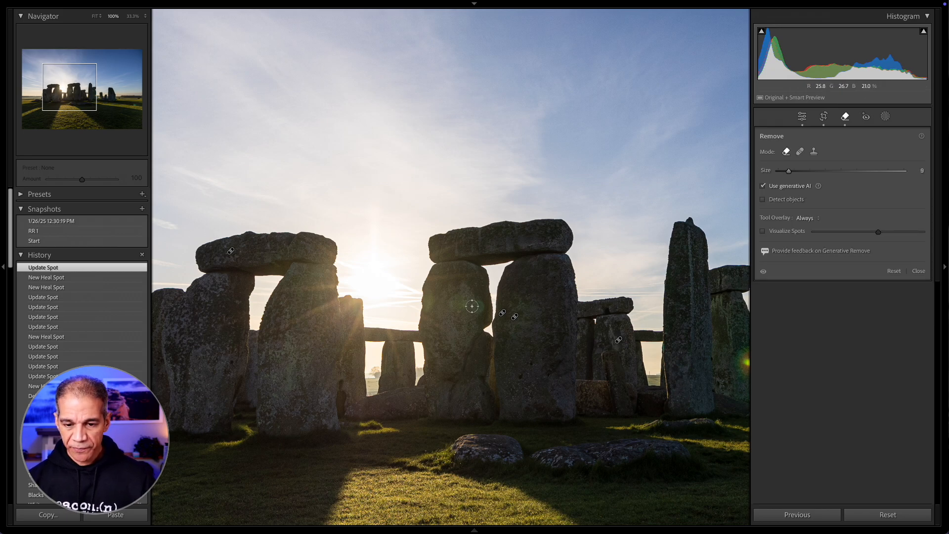
key(bracketright)
key(bracketright)
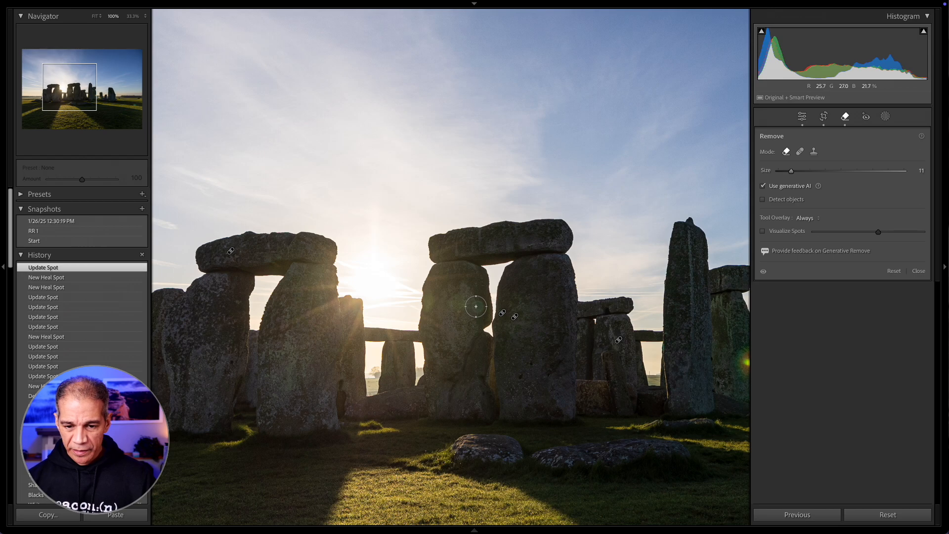
drag(476, 305, 476, 300)
click(916, 287)
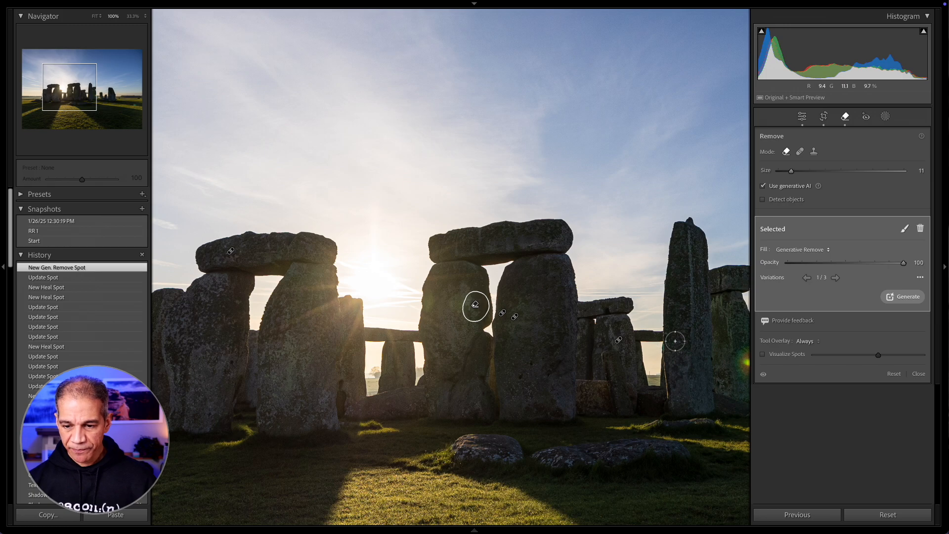
- Remove the bright green flare on the stone behind the tall pointed upright with generative AI at brush size 11
drag(676, 341, 413, 285)
drag(492, 299, 430, 286)
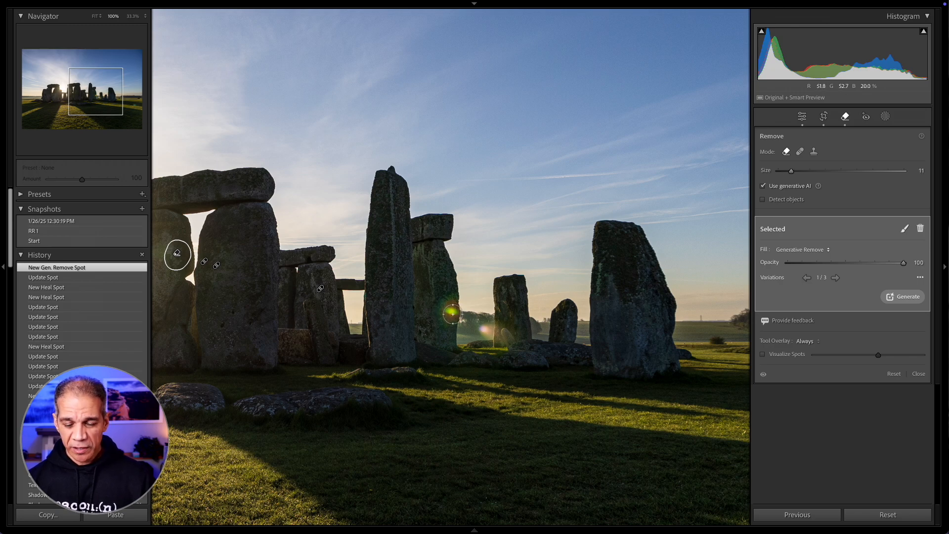
mouse_move(450, 311)
mouse_down()
mouse_move(451, 296)
mouse_move(448, 313)
mouse_up()
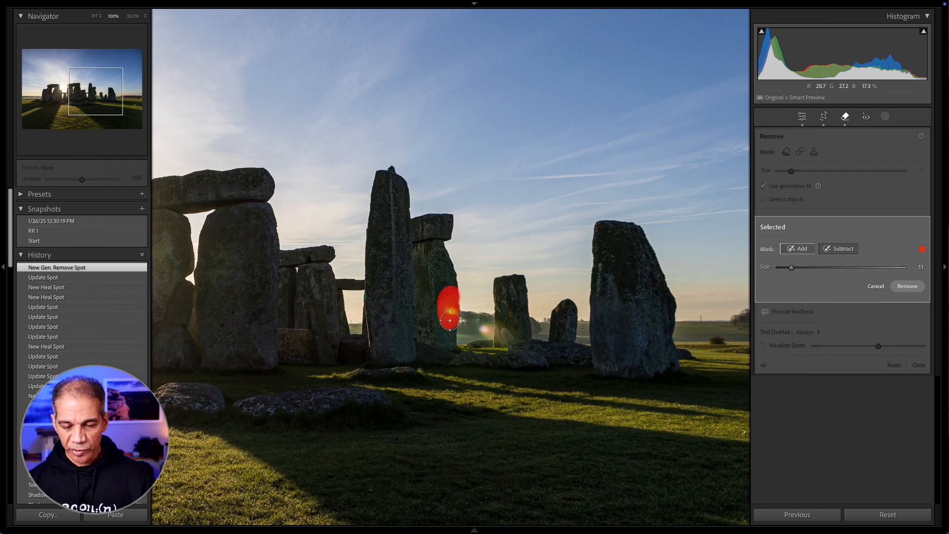
click(908, 288)
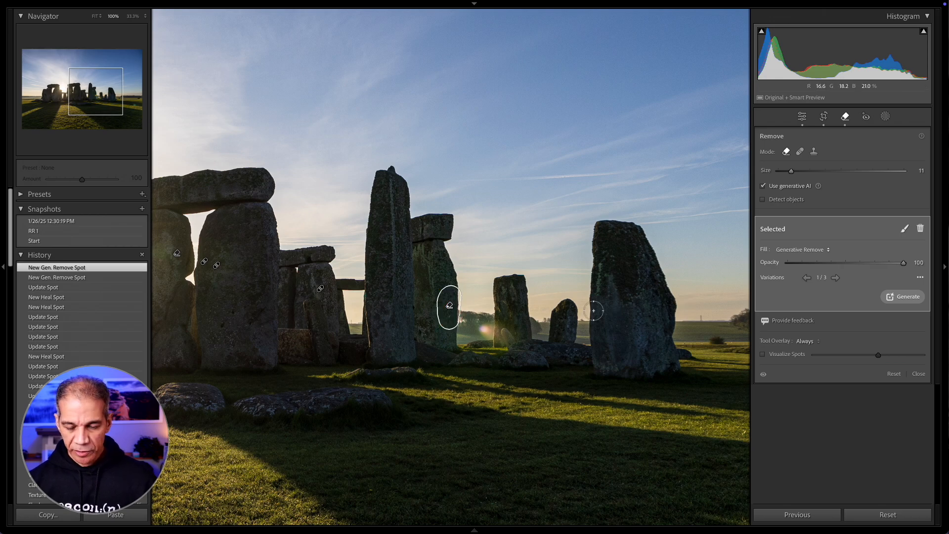
- Remove the pink flare beside the small distant stone with generative AI at brush size 9, and close the tool
scroll(484, 327, down, 2)
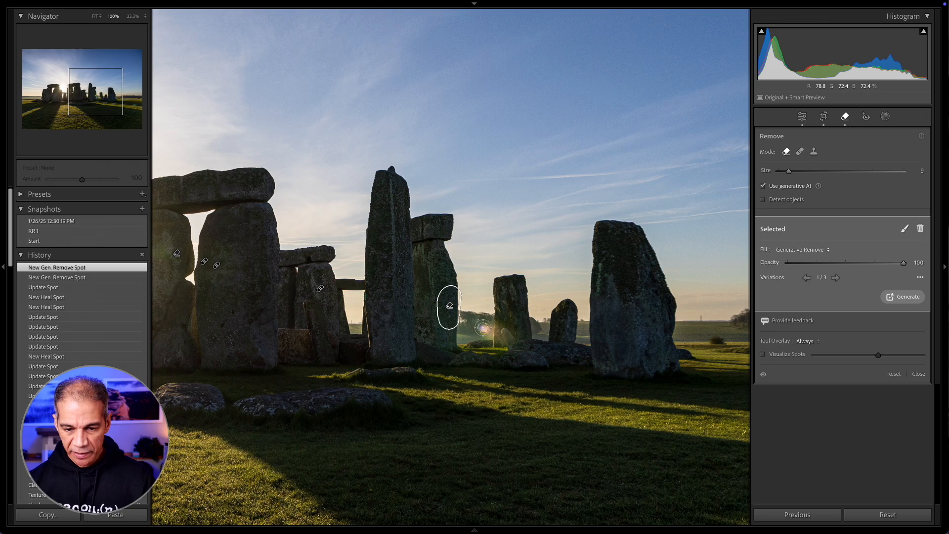
drag(483, 328, 483, 328)
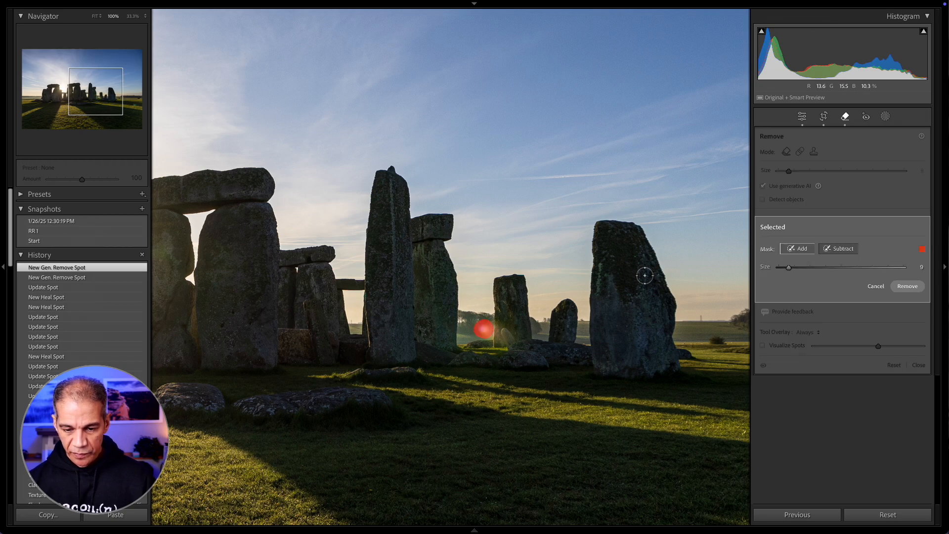
click(908, 287)
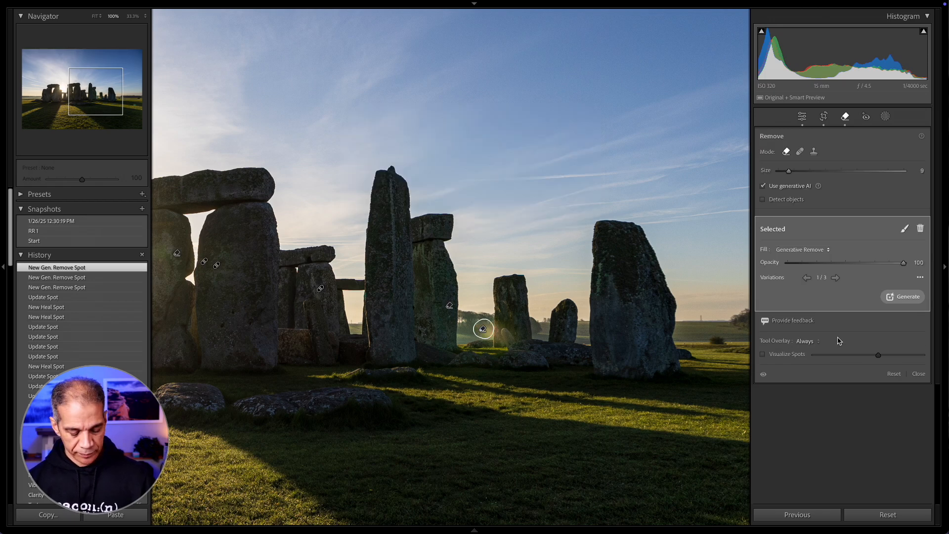
key(q)
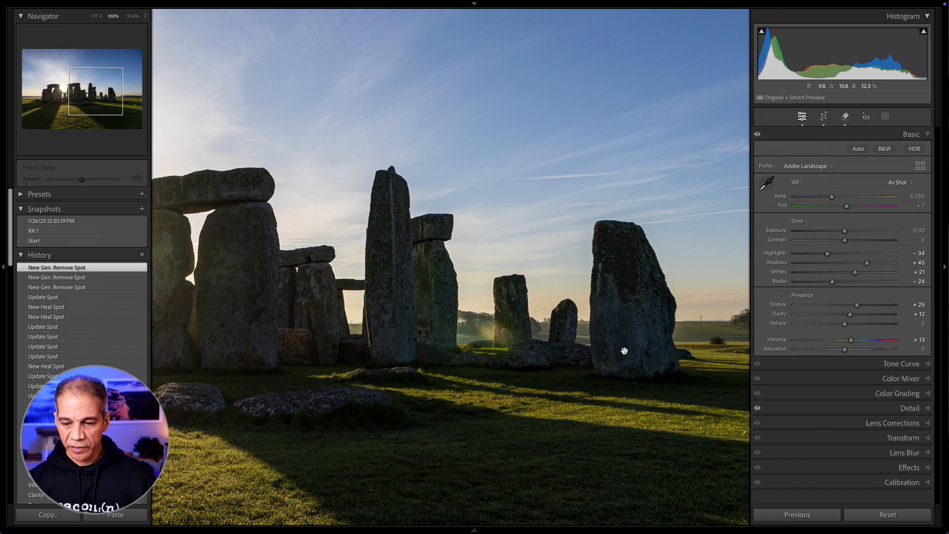
- Heal the green flare on the grass with a size 25 spot sampled from the grass to its left, and return to the full-photo view
drag(654, 362, 432, 315)
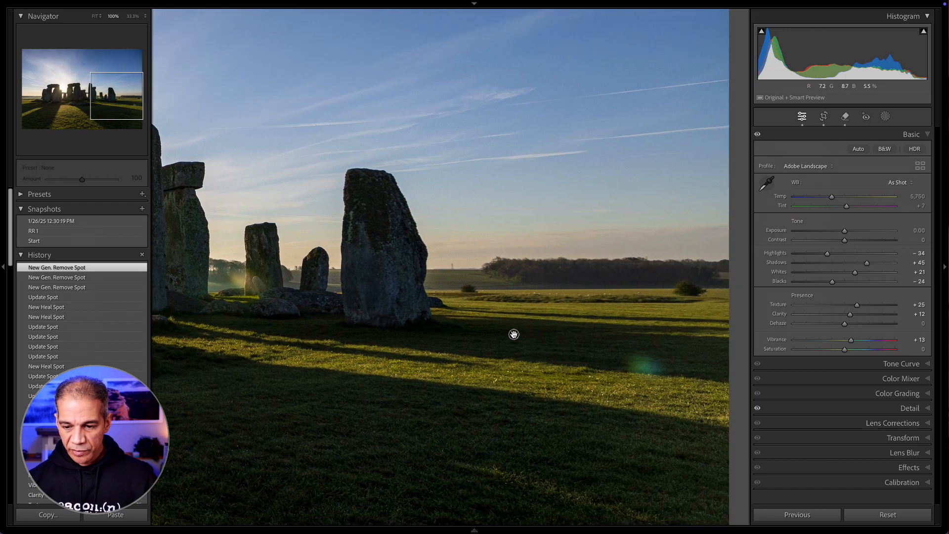
key(q)
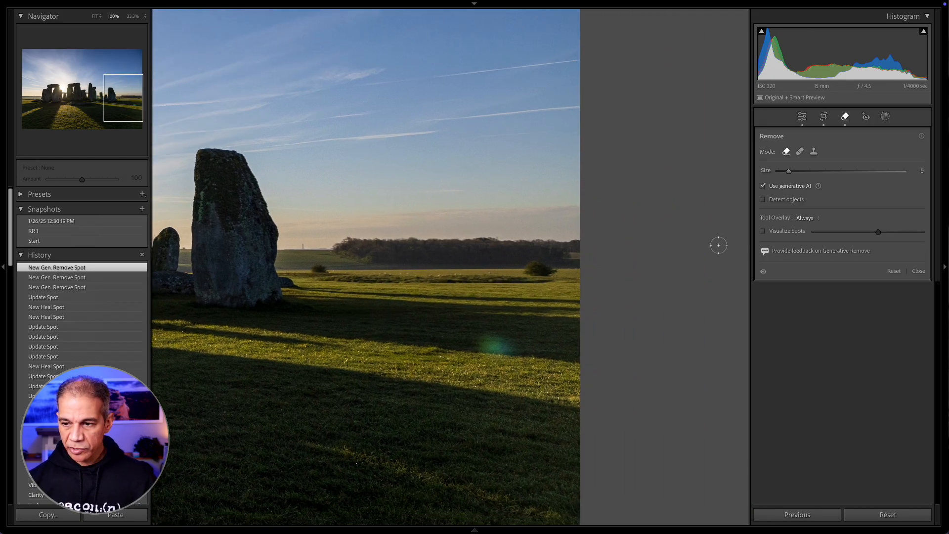
click(800, 151)
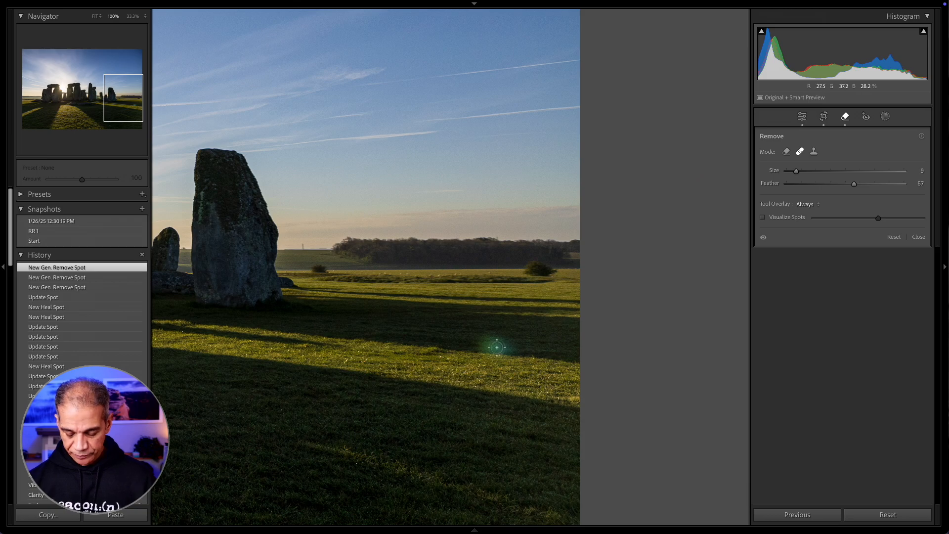
scroll(497, 349, up, 6)
scroll(497, 347, up, 3)
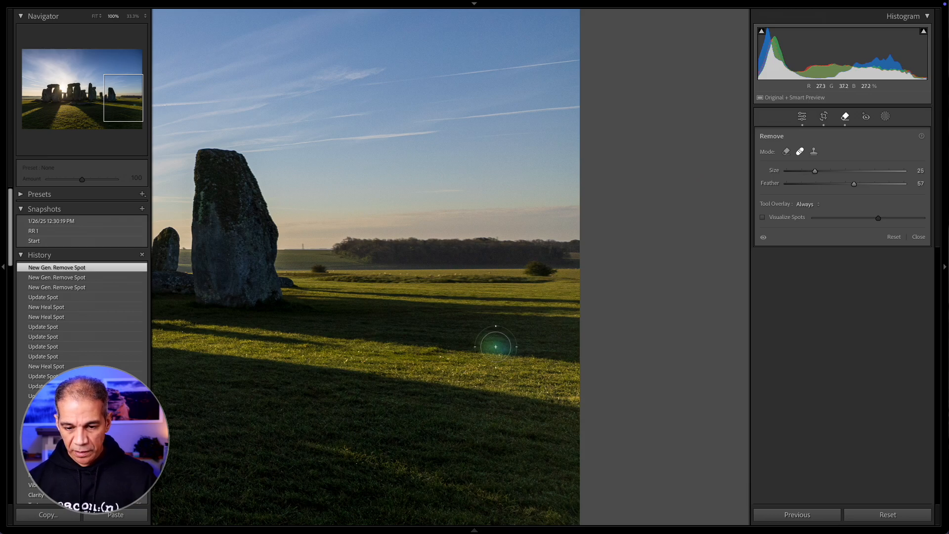
click(496, 347)
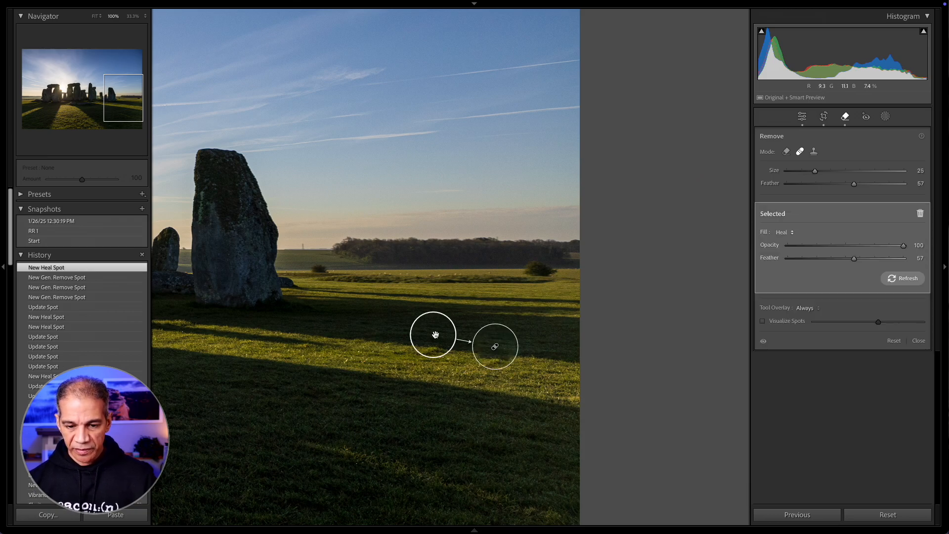
drag(433, 334, 400, 337)
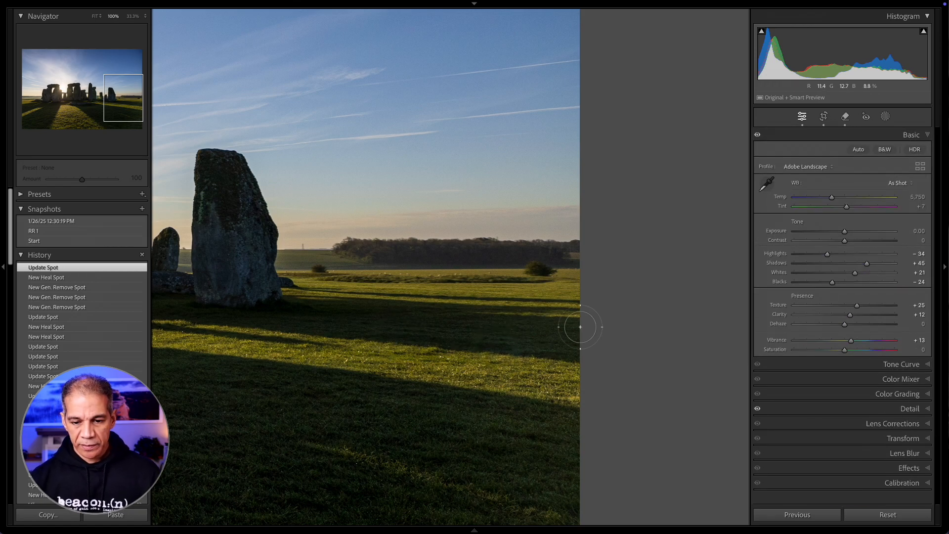
key(q)
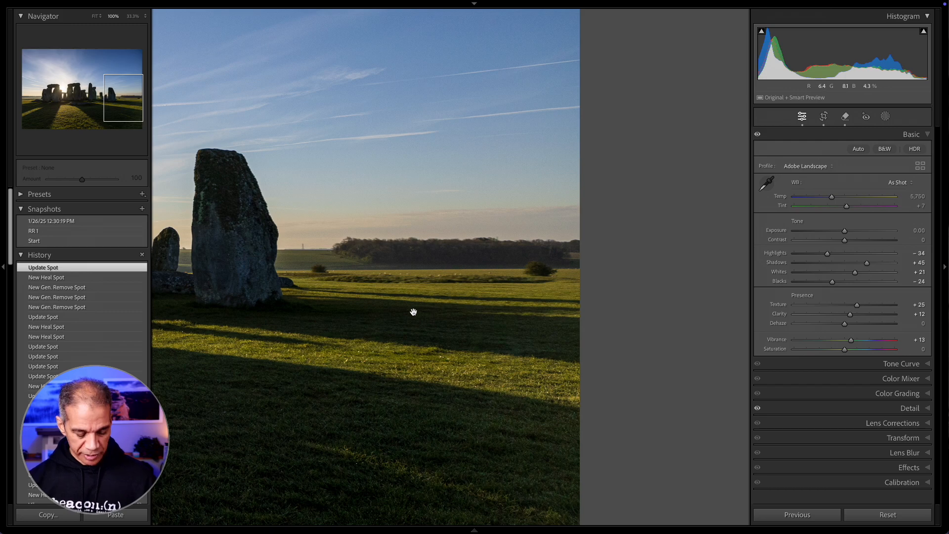
click(470, 337)
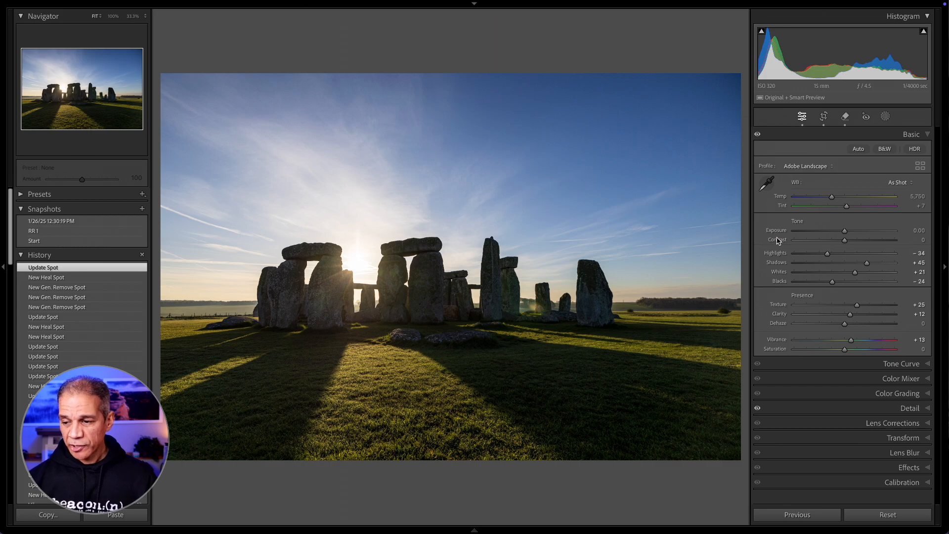
- Set the Tone Curve's point curve to Medium Contrast
click(927, 365)
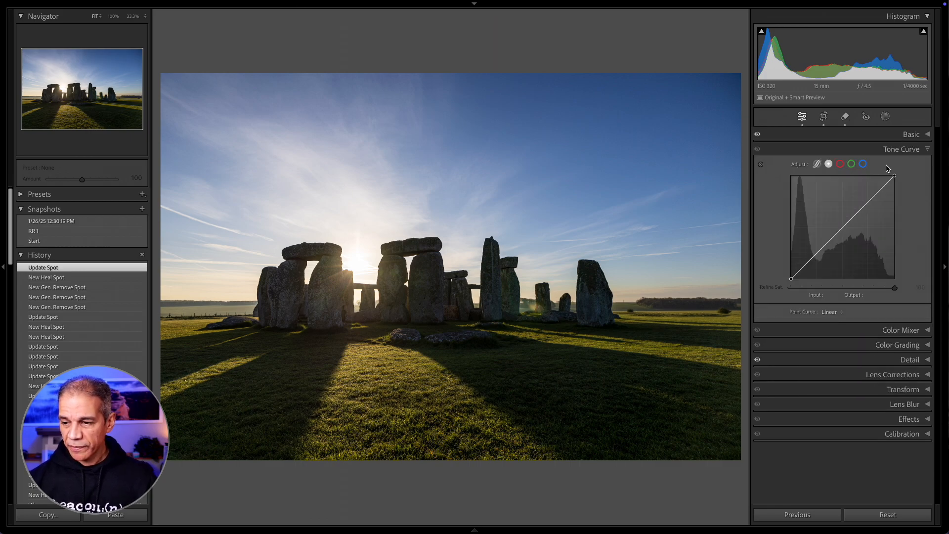
click(838, 312)
click(840, 322)
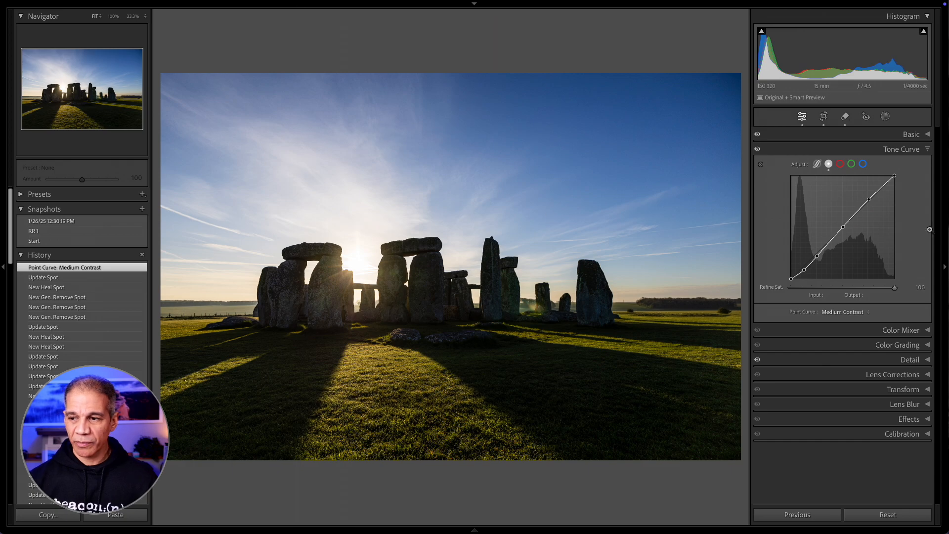
- Create a Sky mask and hide its overlay
click(886, 116)
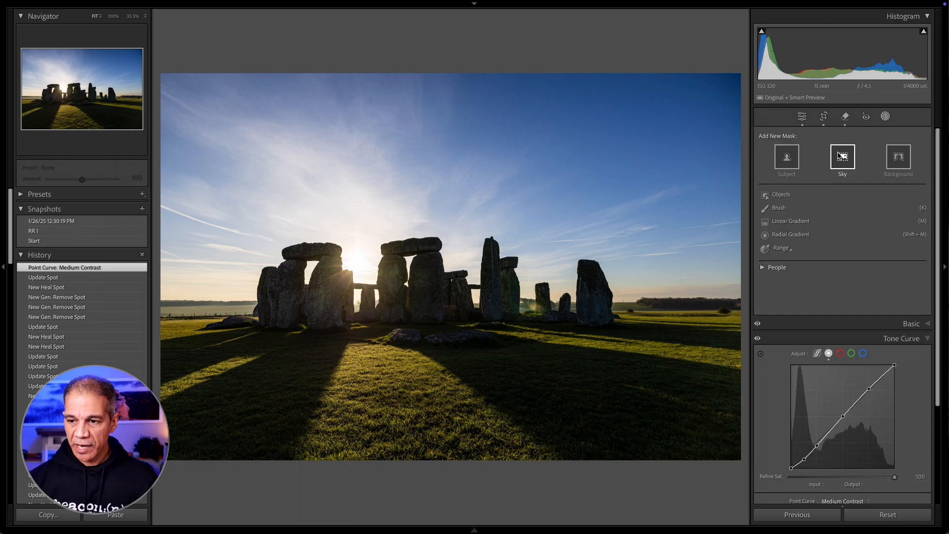
click(849, 156)
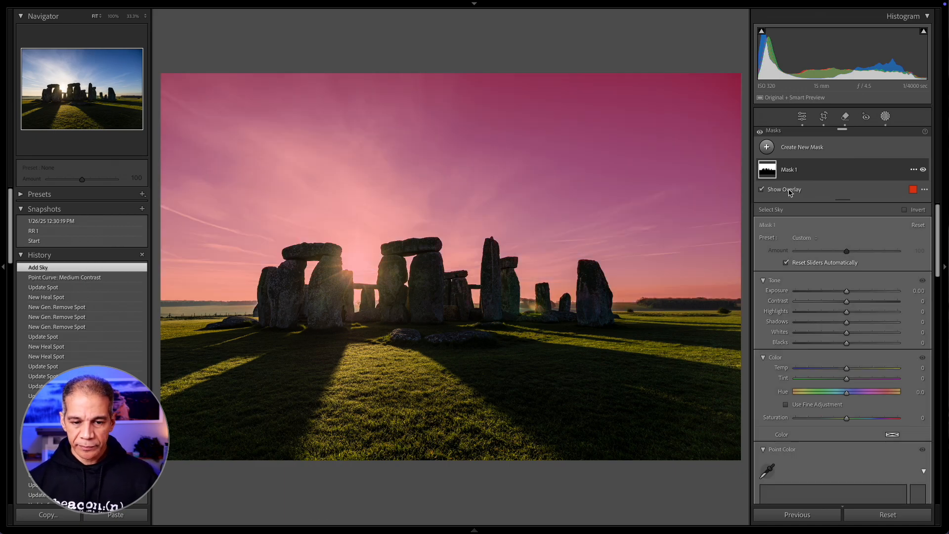
key(o)
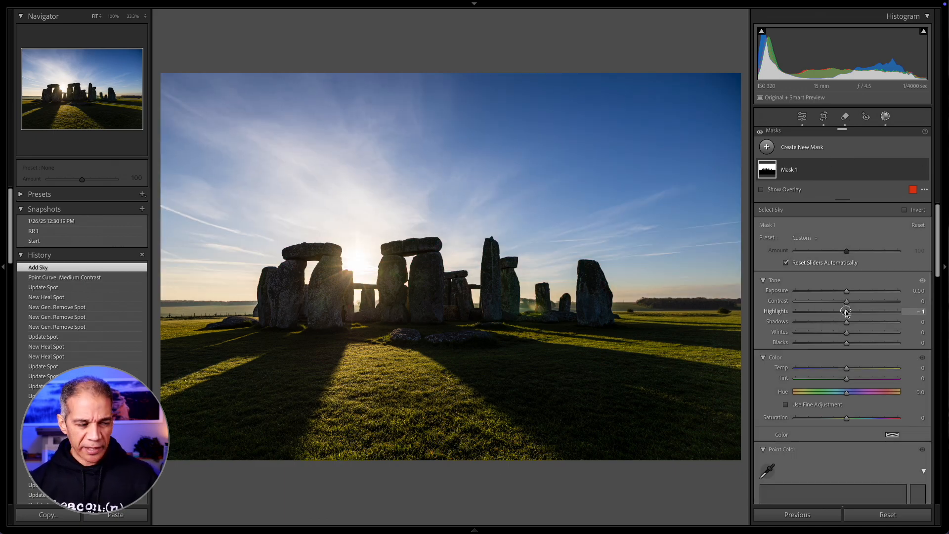
- Set the sky mask's Highlights to −25 and raise its Contrast slightly
drag(847, 313, 835, 315)
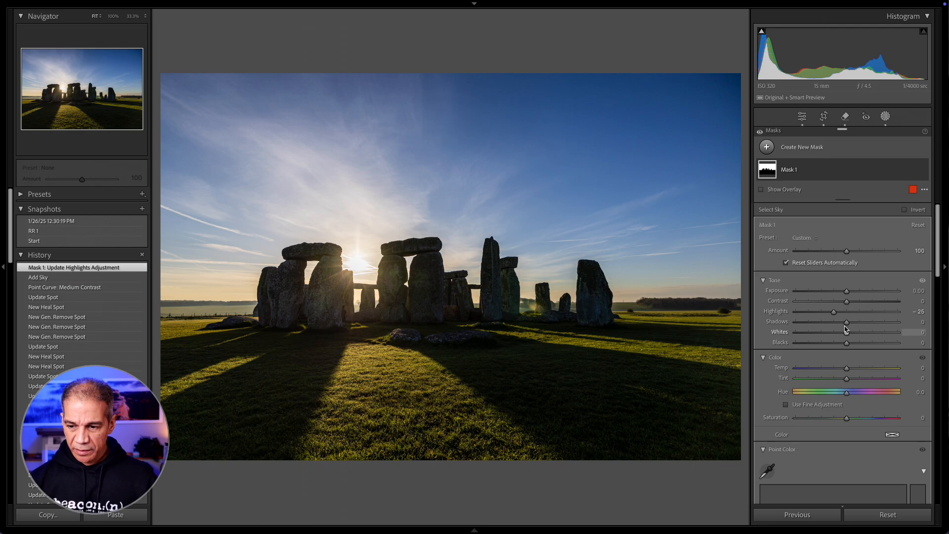
drag(847, 303, 850, 303)
- Set the sky mask's Clarity to 10 and Dehaze to 11
scroll(863, 332, down, 8)
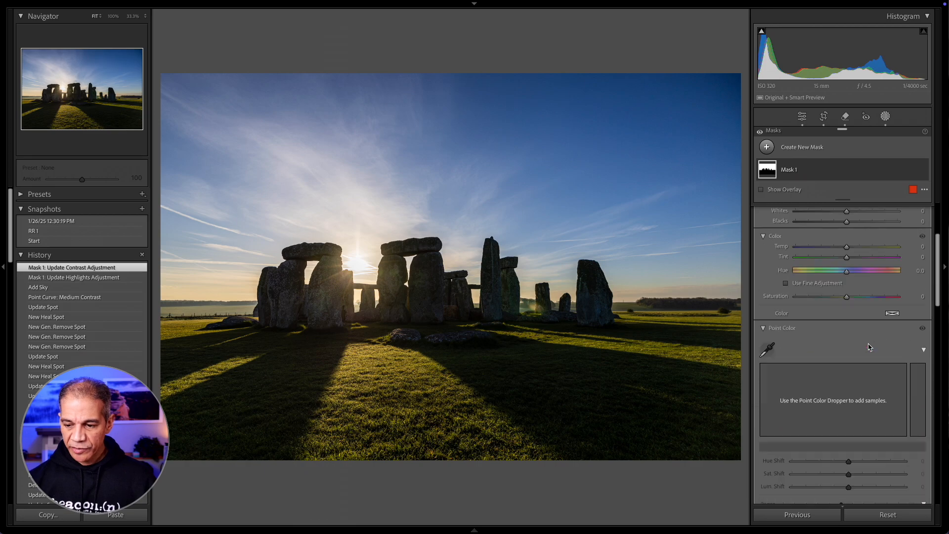
scroll(870, 347, down, 10)
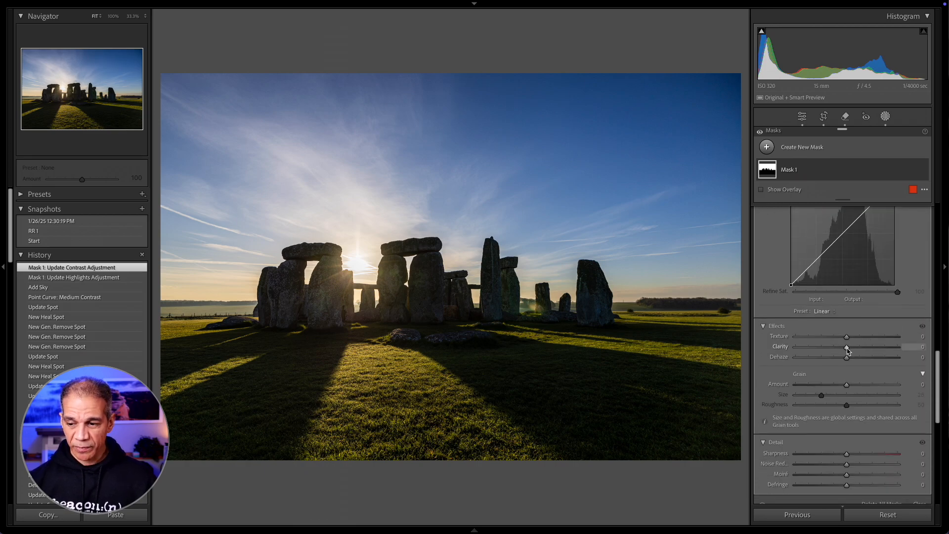
drag(847, 347, 853, 349)
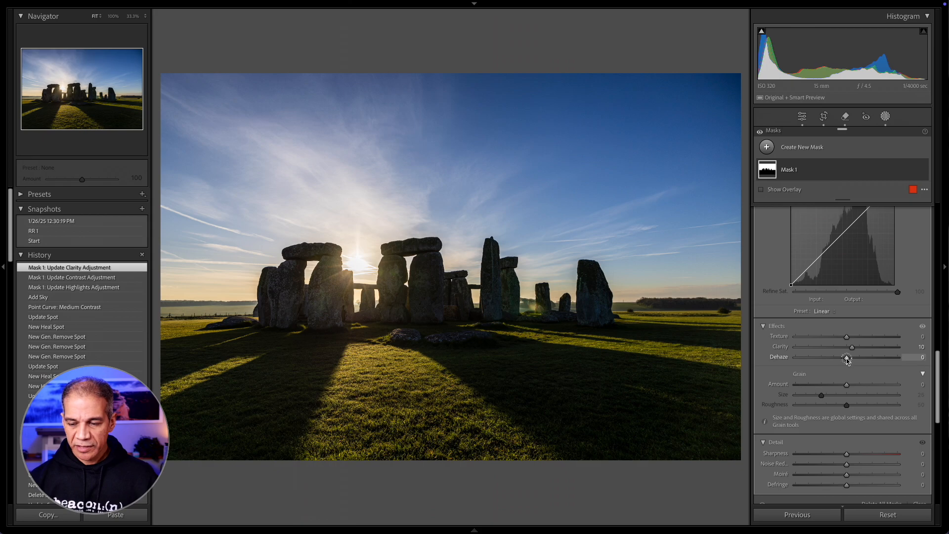
drag(847, 359, 852, 360)
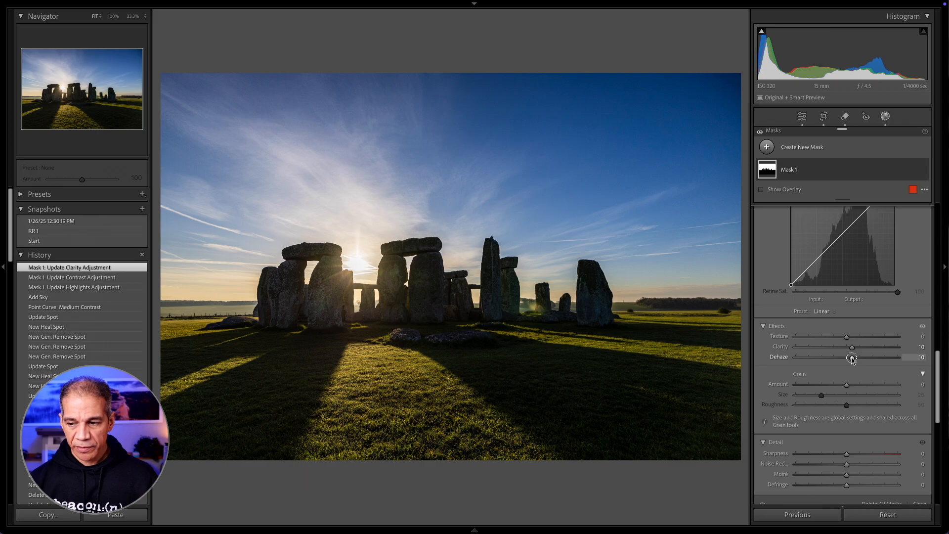
drag(852, 358, 853, 359)
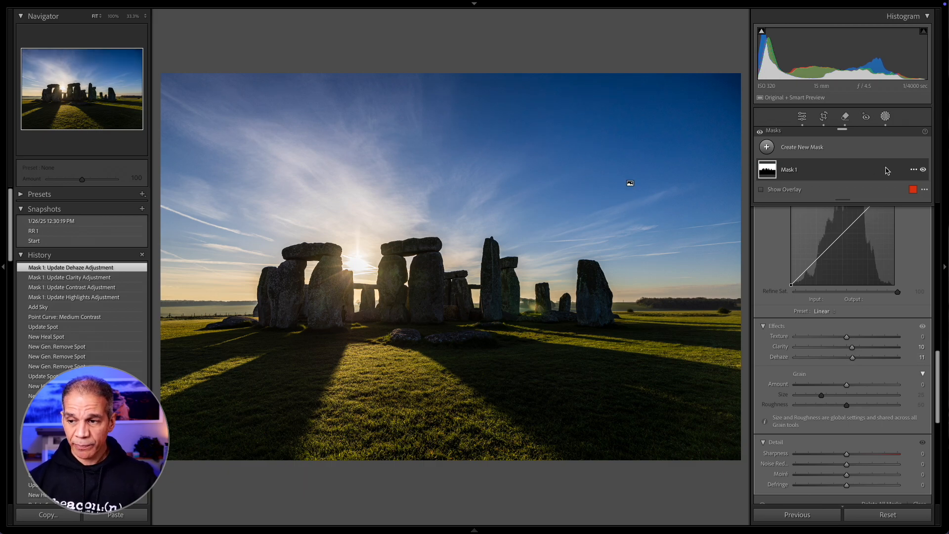
- Switch the sky mask off and on to compare its effect, and leave masking
click(923, 169)
click(923, 170)
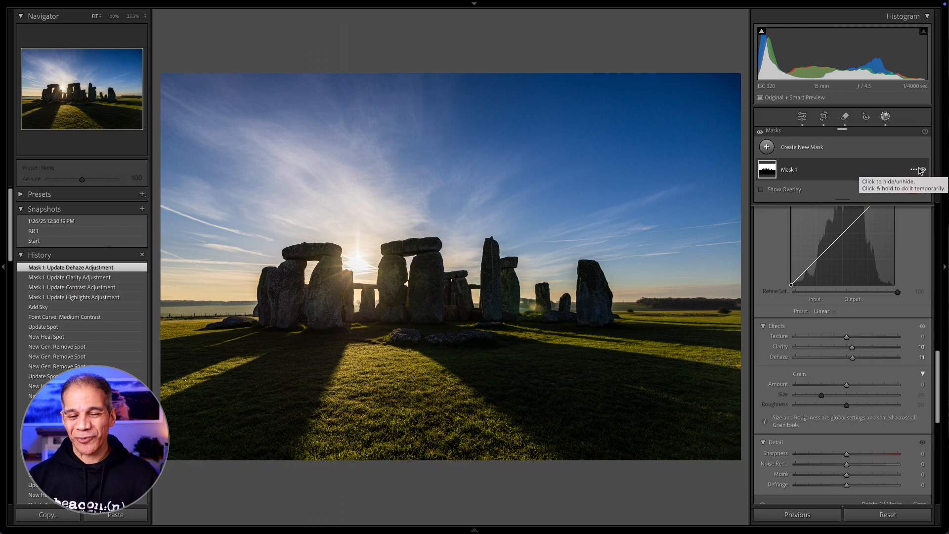
key(shift+w)
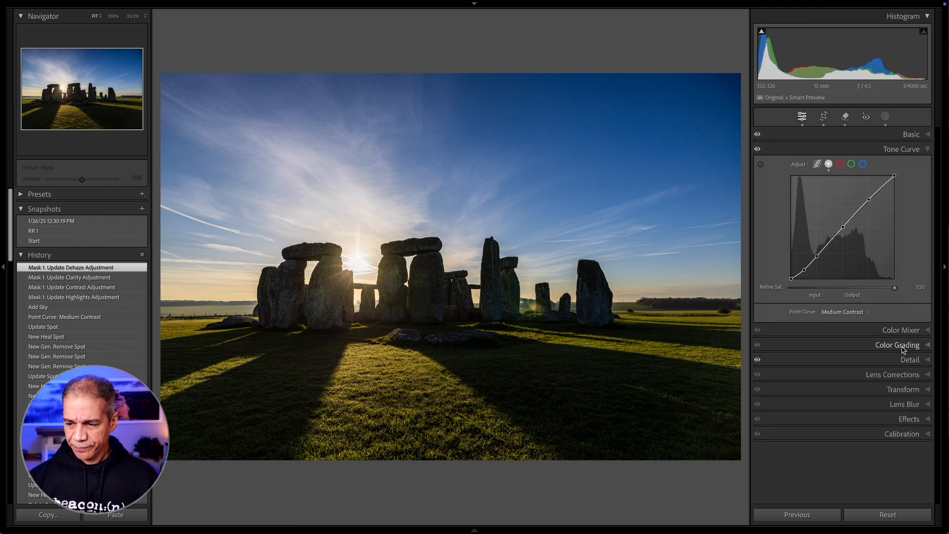
- Set the Color Mixer's Blue Luminance to −9 and Blue Saturation to −12
click(928, 330)
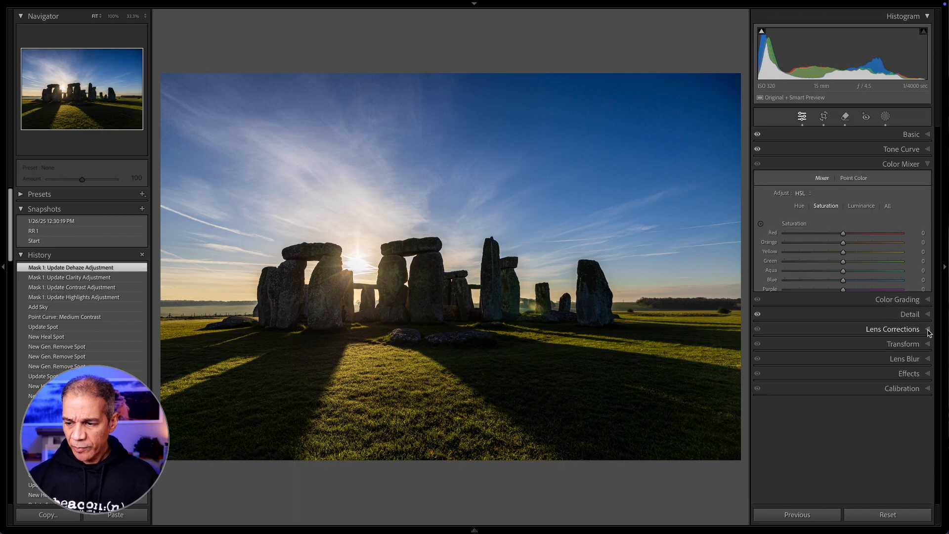
click(862, 205)
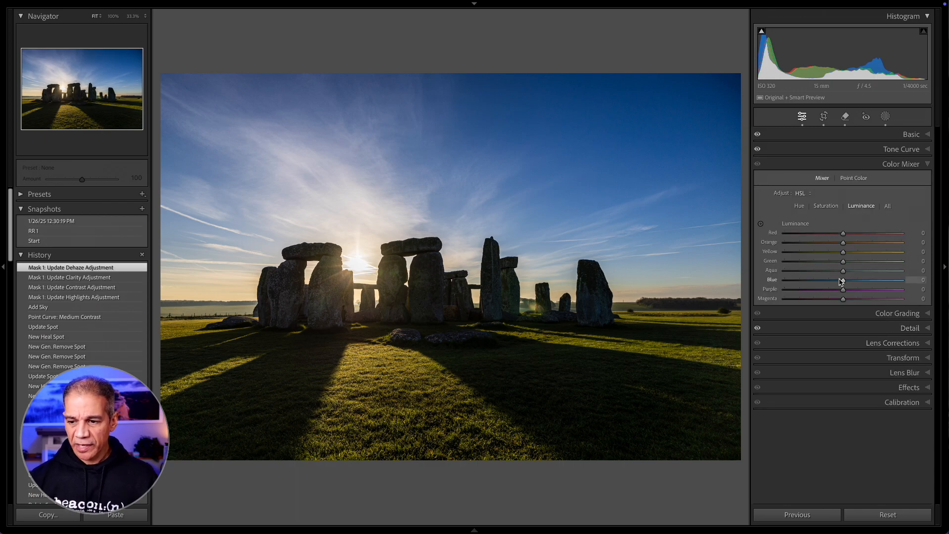
drag(841, 281, 839, 283)
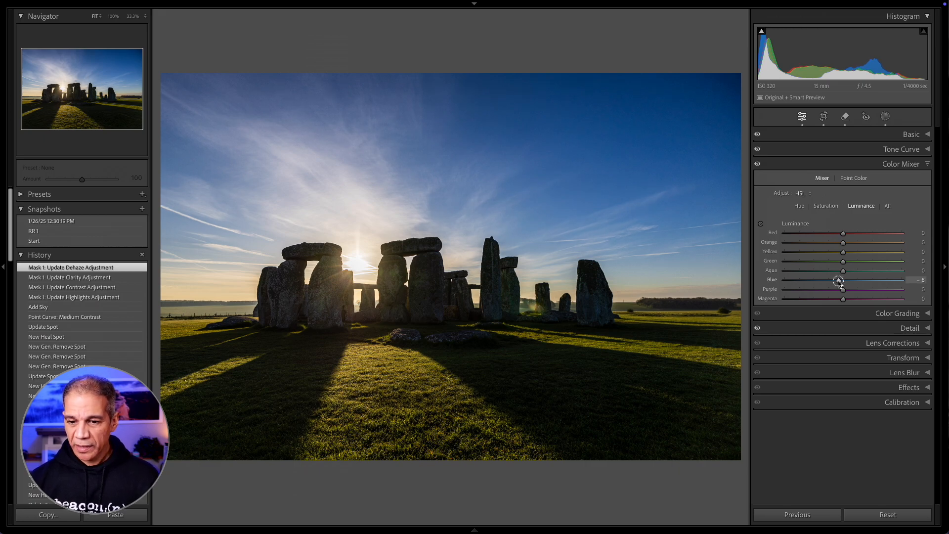
drag(839, 282, 837, 282)
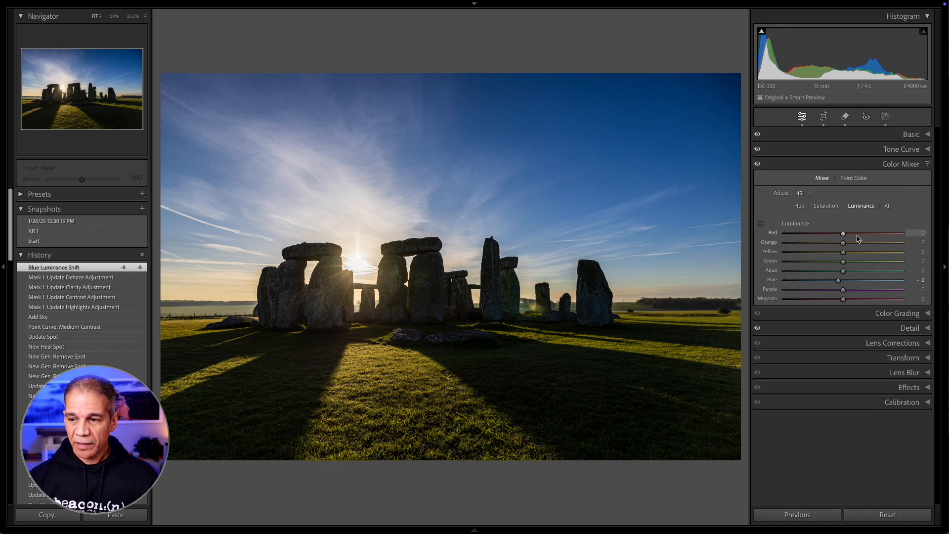
click(834, 207)
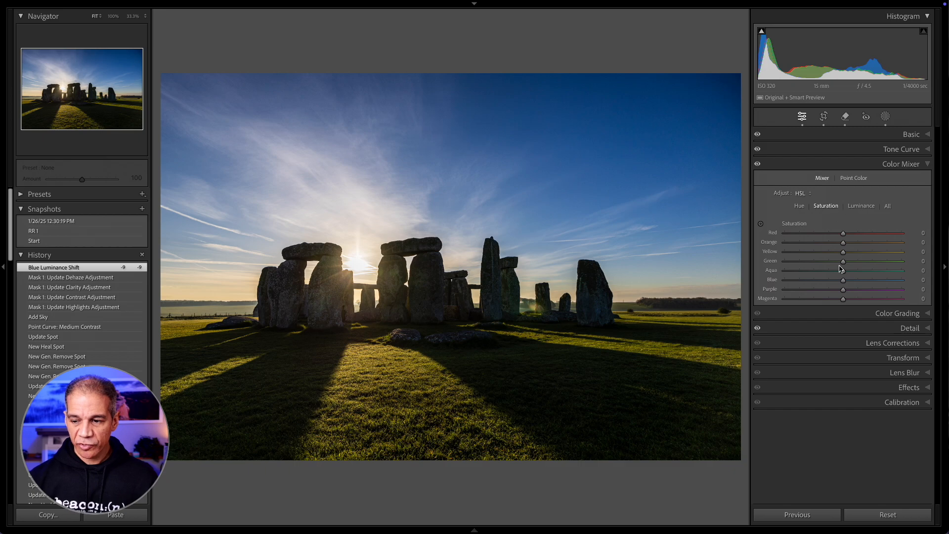
drag(843, 280, 837, 284)
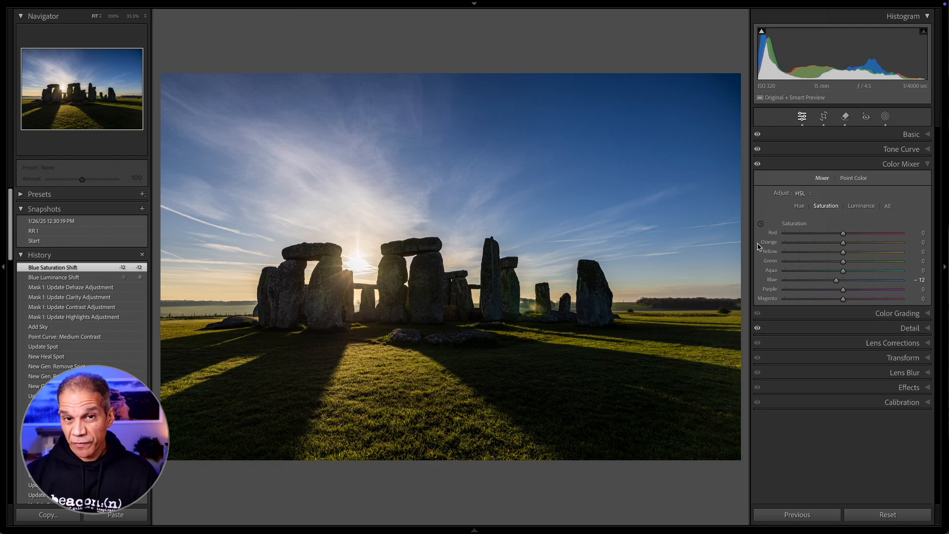
click(928, 166)
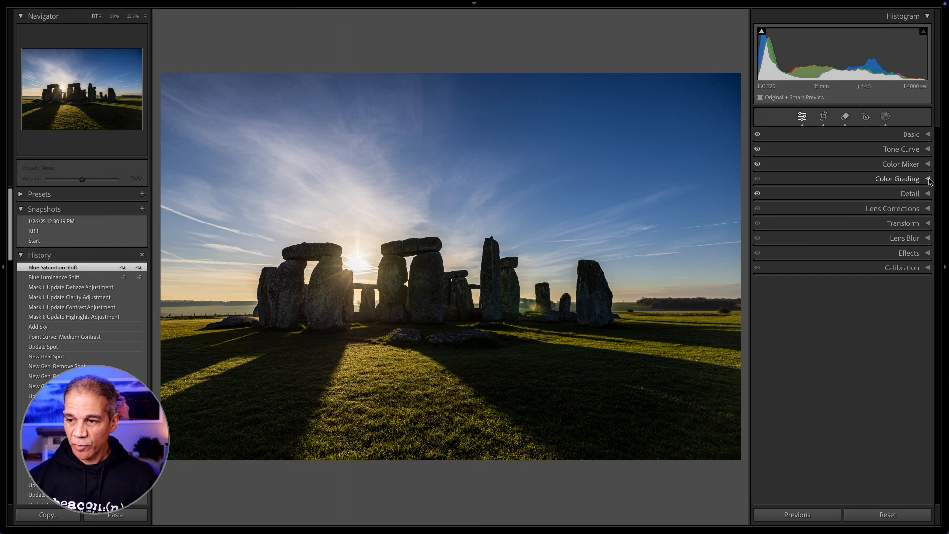
- Tint the shadows blue in Color Grading with Hue 226 and Saturation 25
click(928, 179)
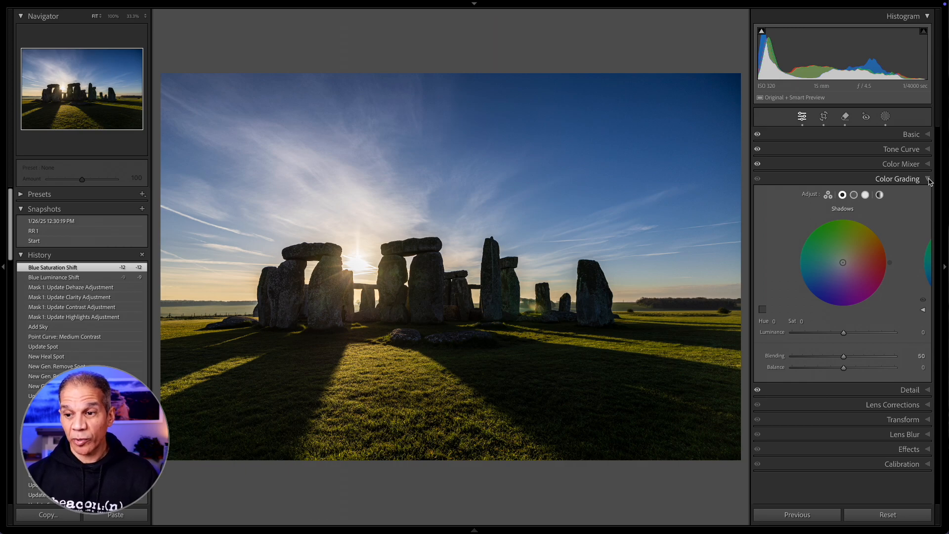
click(828, 195)
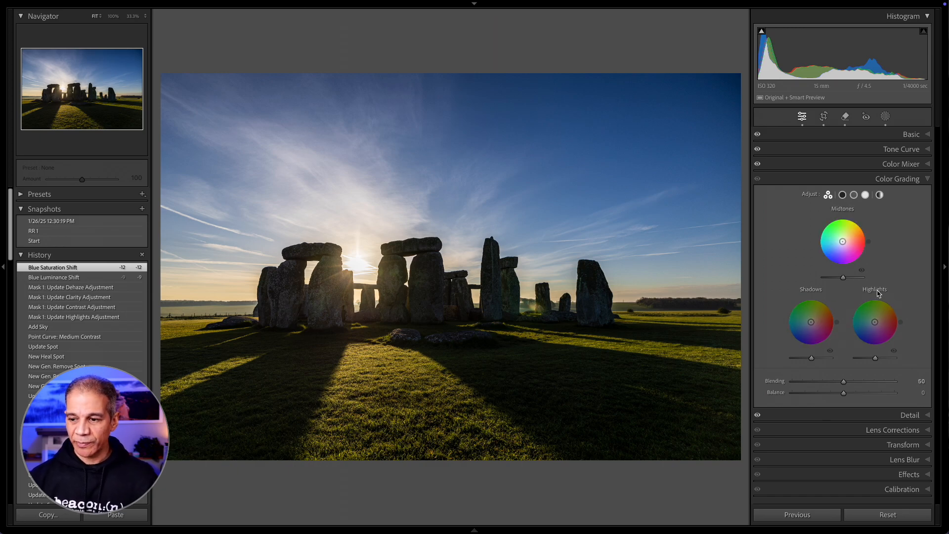
click(843, 196)
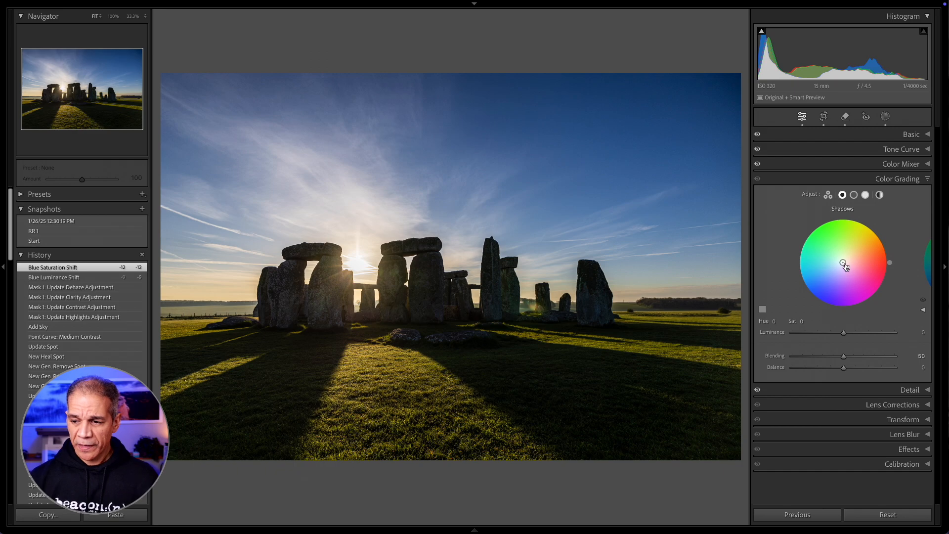
drag(843, 262, 835, 274)
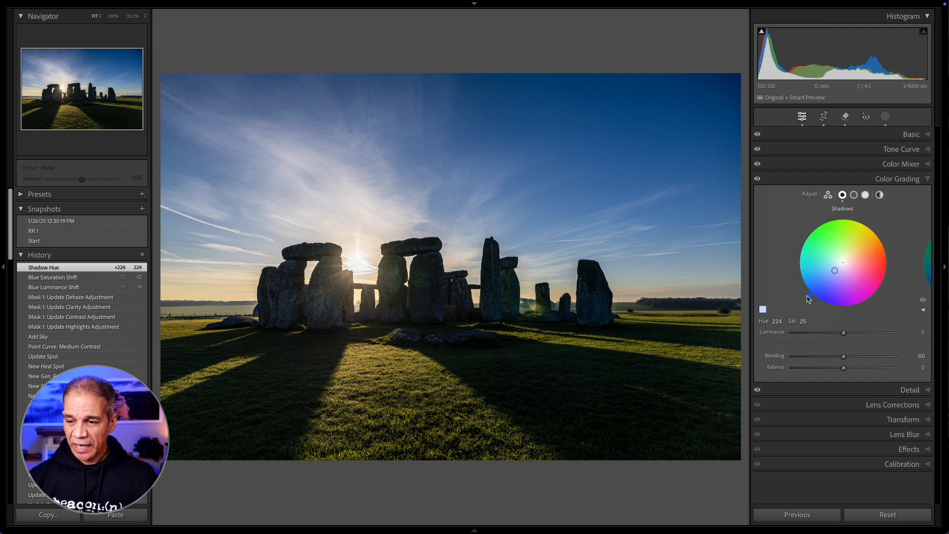
drag(809, 298, 810, 297)
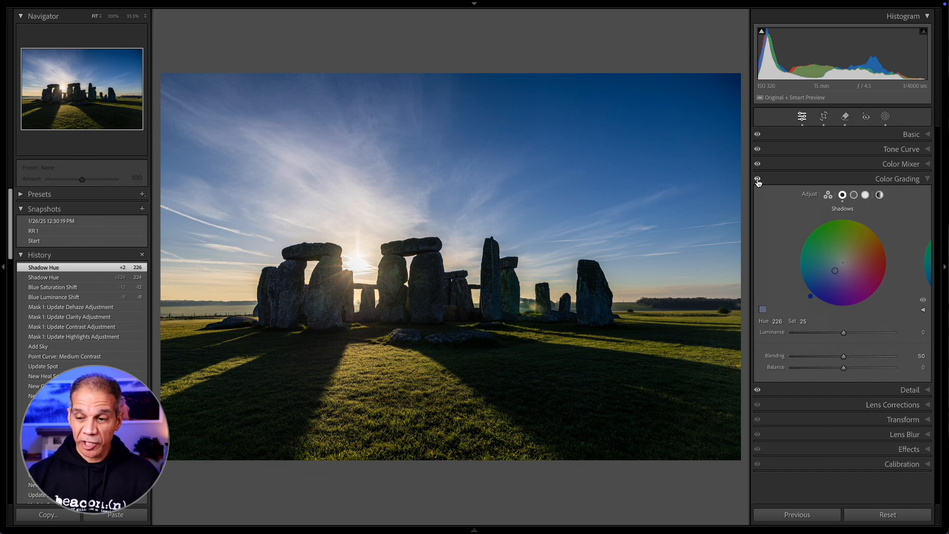
- Set the white balance Temp to 5,784 and compare the edited photo with its Before version
click(924, 136)
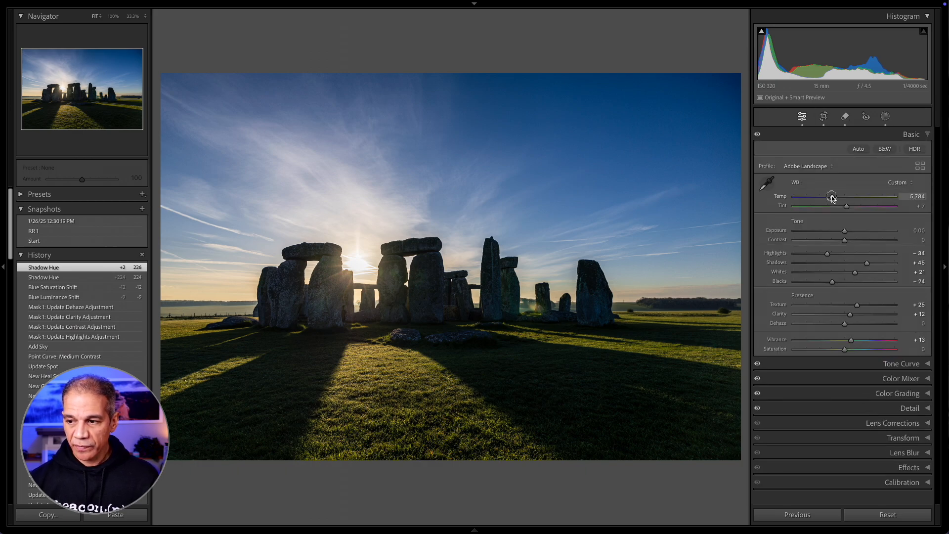
click(834, 198)
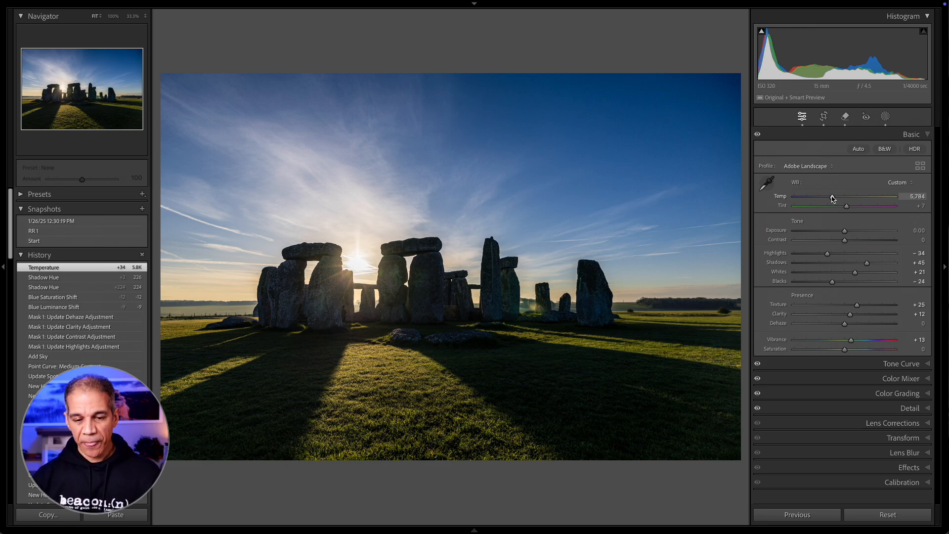
key(backslash)
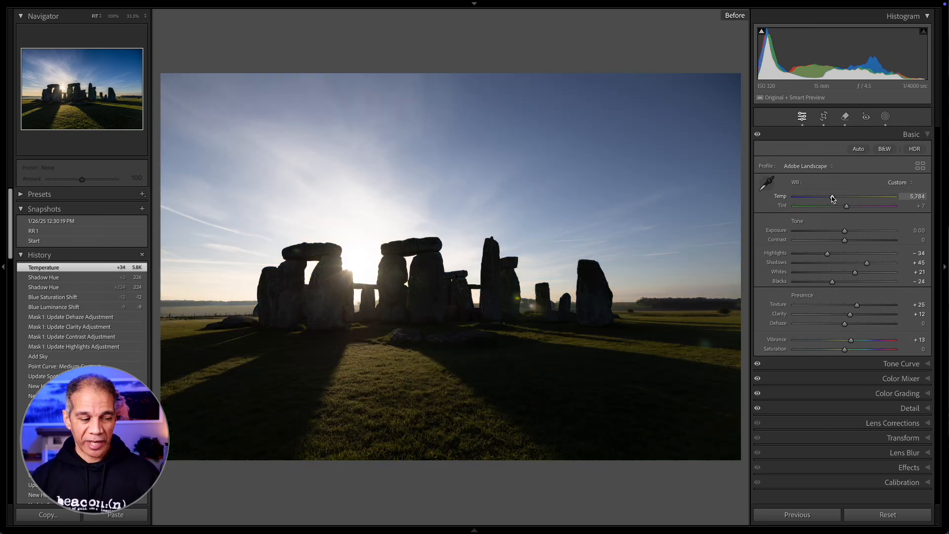
key(backslash)
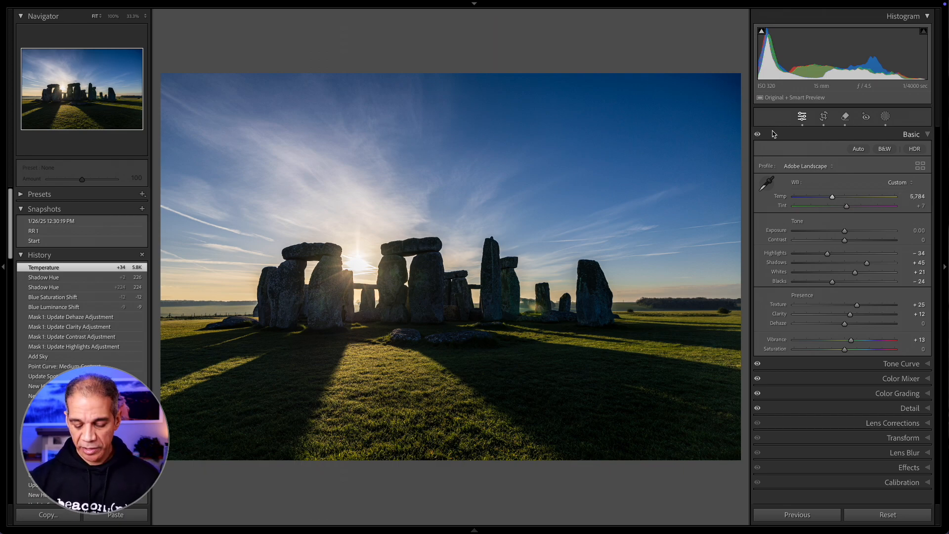
- Set up a new brush mask with Size 9, Flow 70 and Exposure −0.37, with its overlay hidden
key(k)
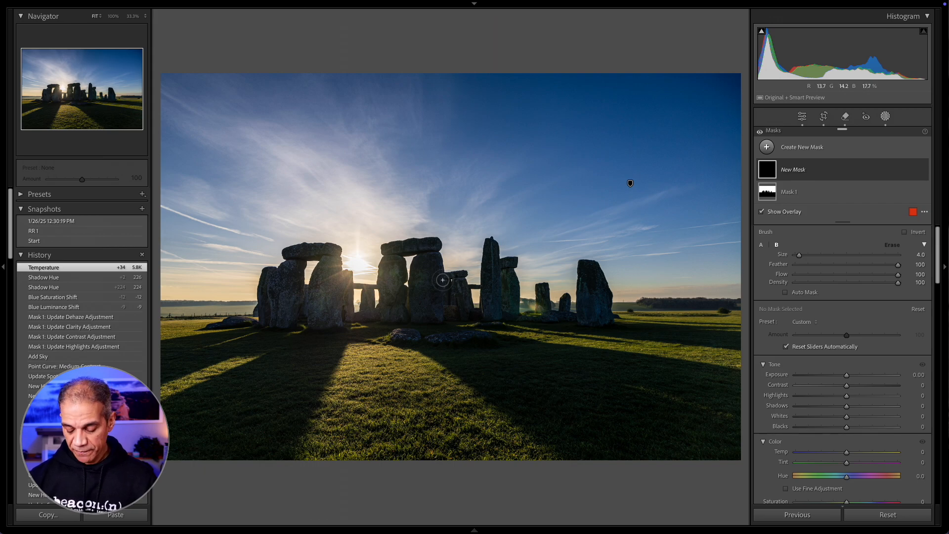
key(bracketright)
key(bracketright)
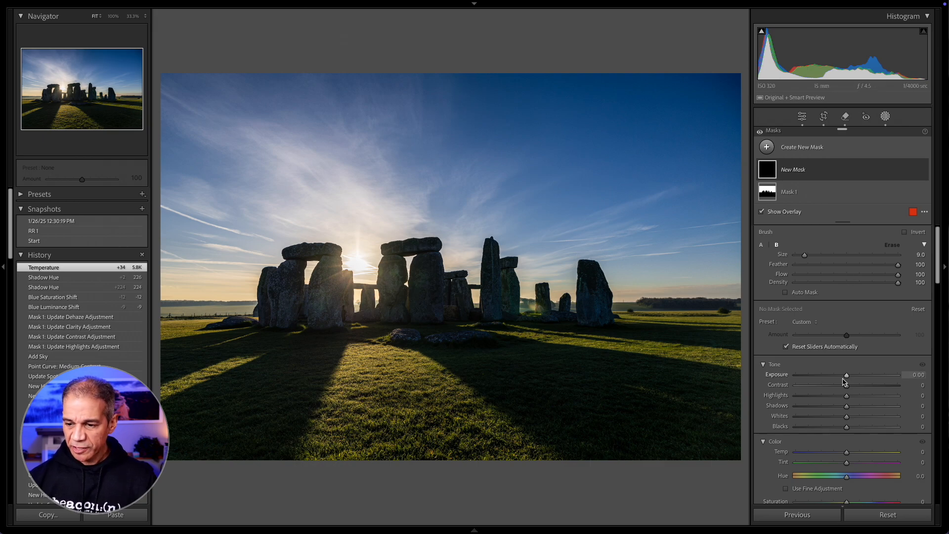
drag(847, 378, 846, 378)
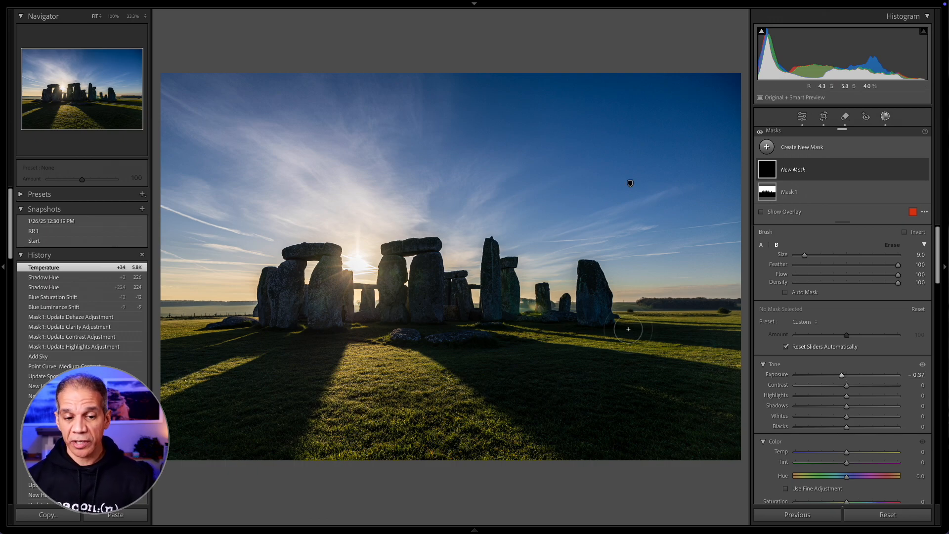
key([)
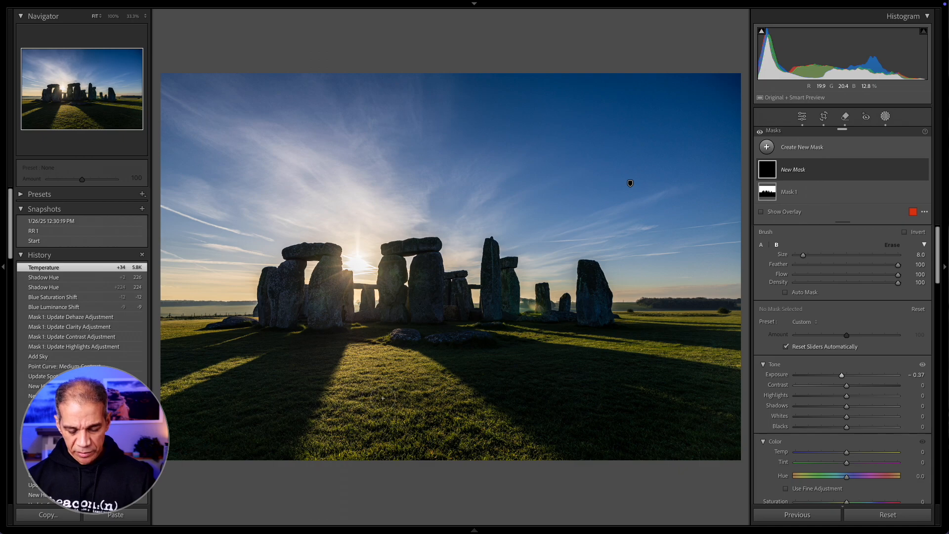
key(7)
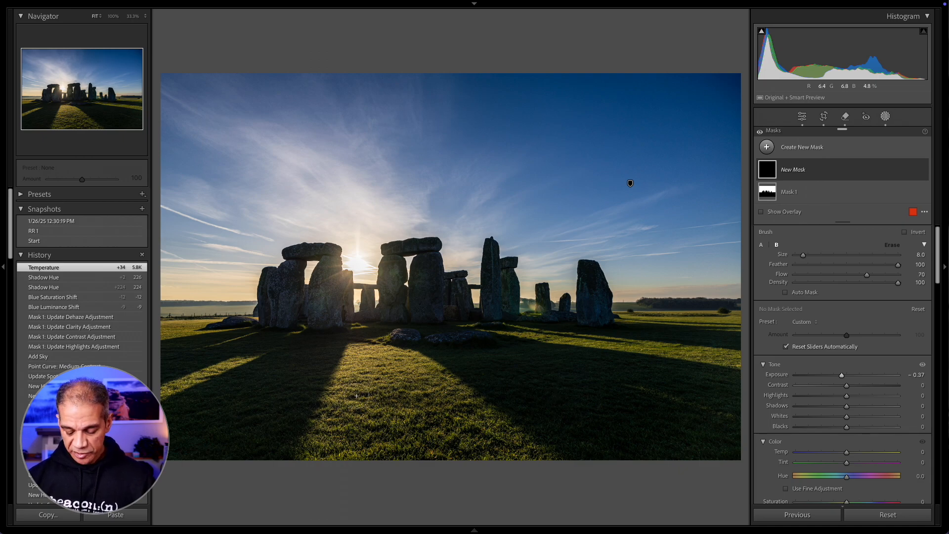
key(bracketright)
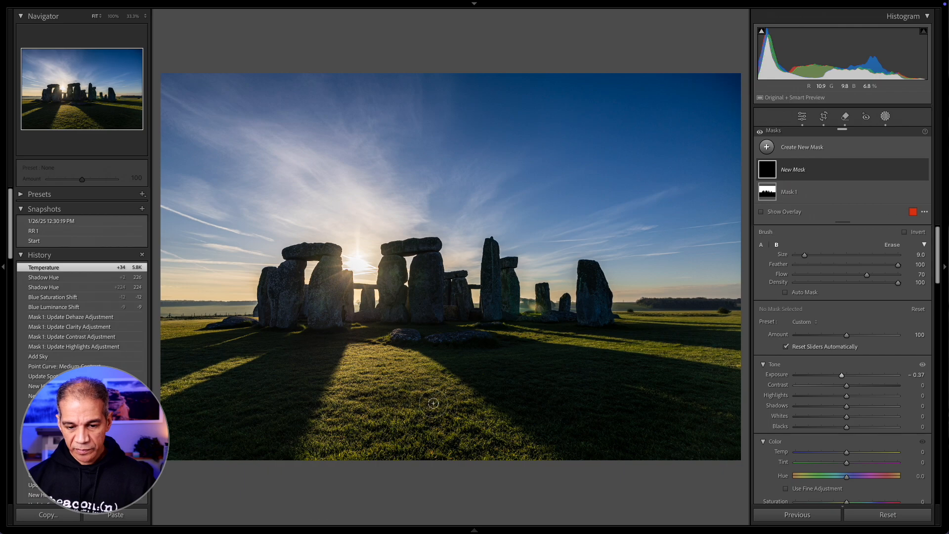
- Paint the darkening brush over parts of the foreground grass, including the sunlit centre and the shaded area to its right
drag(434, 404, 487, 403)
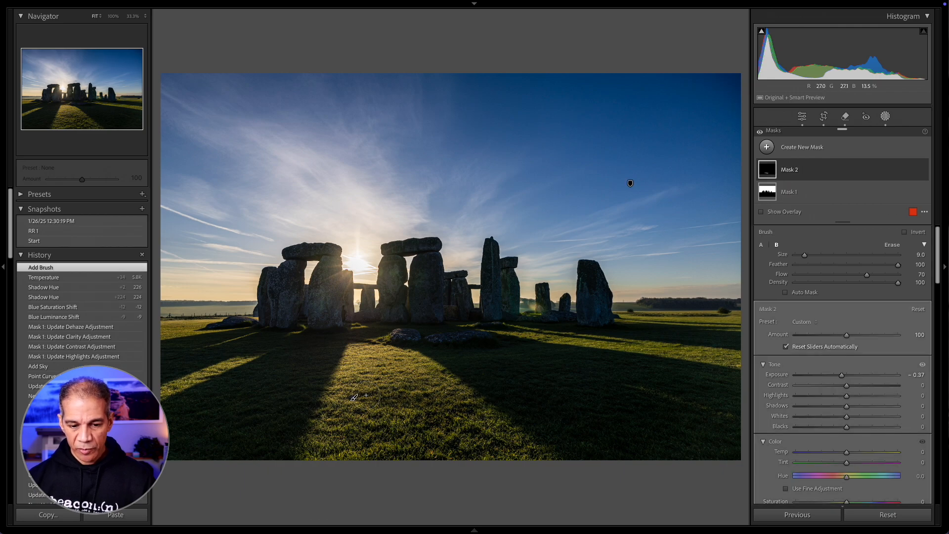
mouse_move(366, 395)
mouse_down()
mouse_move(261, 391)
mouse_move(251, 403)
mouse_move(277, 388)
mouse_up()
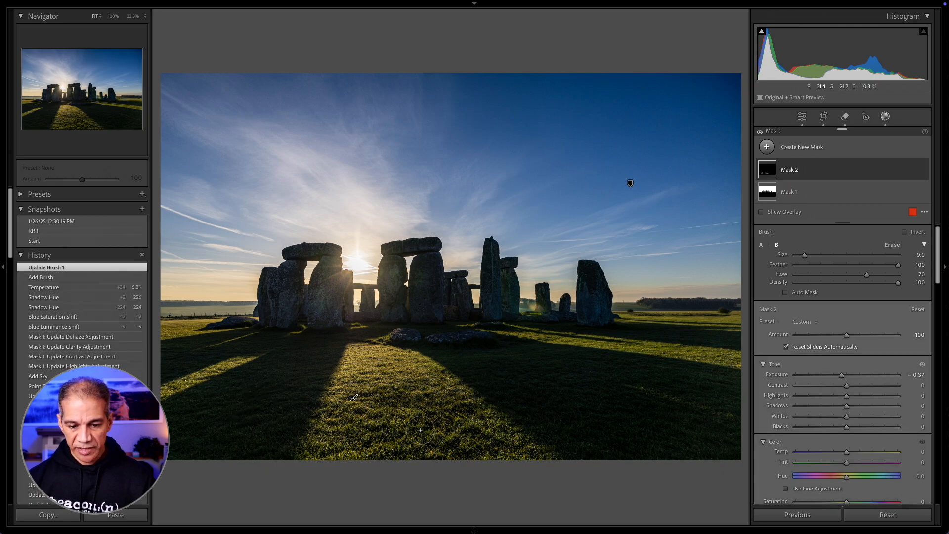
drag(420, 430, 429, 441)
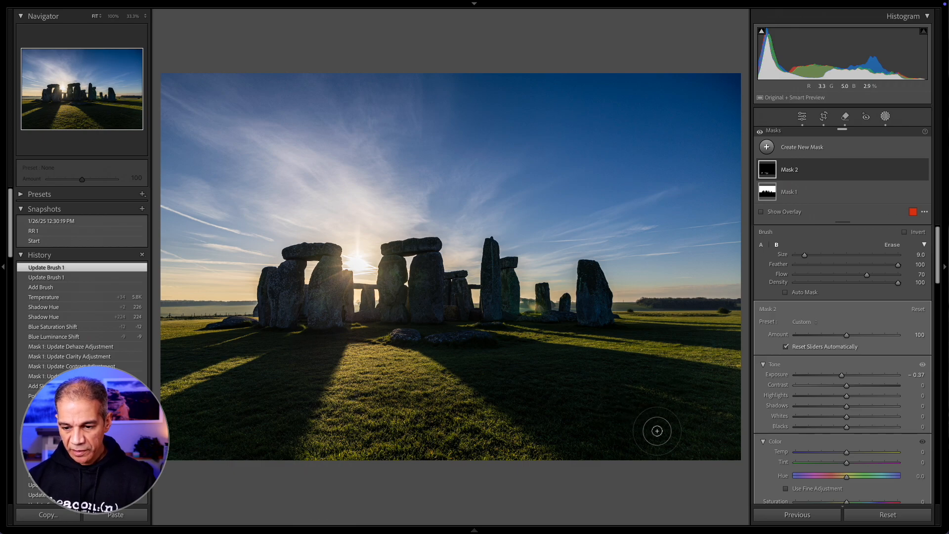
drag(658, 430, 620, 403)
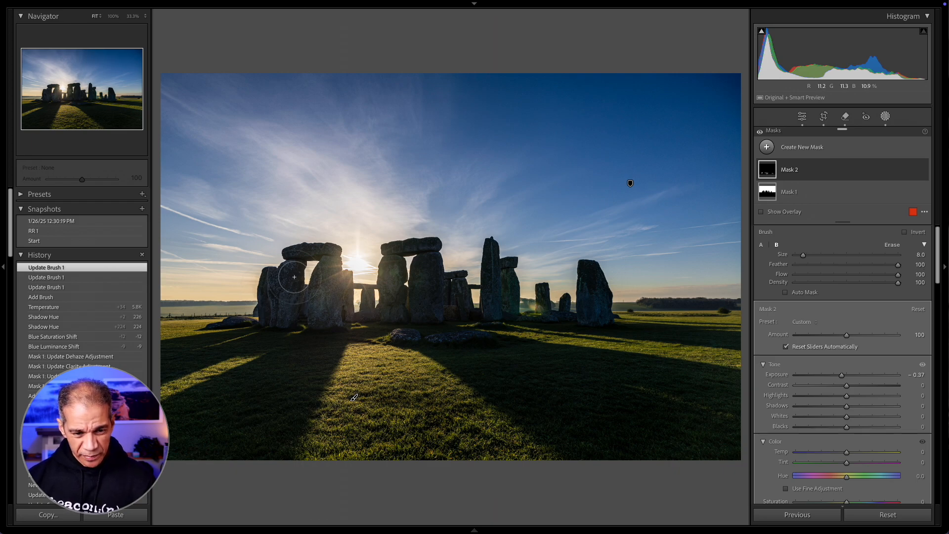
- Darken the left group of standing stones with the Mask 2 brush, using Size 5 and a finer Size 3
scroll(299, 269, down, 4)
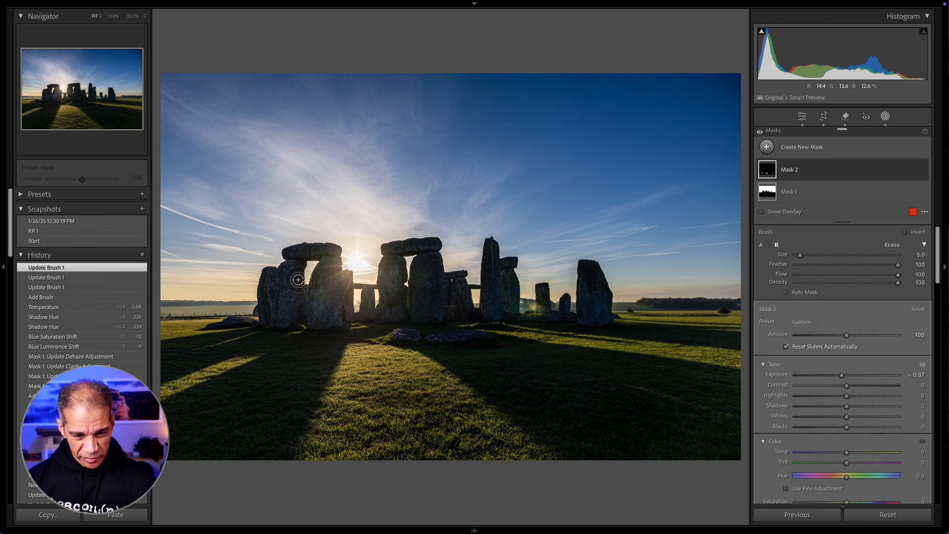
mouse_move(296, 302)
mouse_down()
mouse_move(268, 303)
mouse_move(262, 287)
mouse_move(261, 315)
mouse_up()
scroll(265, 299, down, 2)
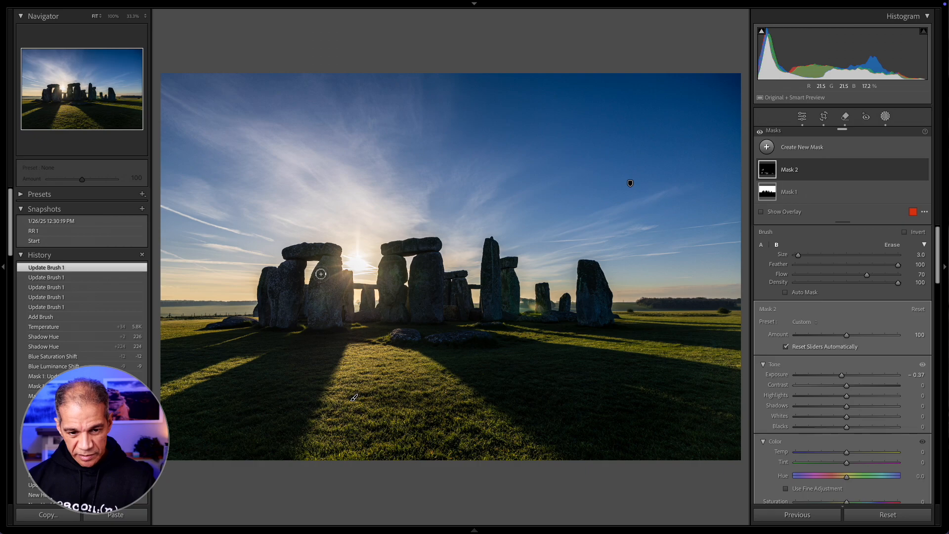
mouse_move(333, 271)
mouse_down()
mouse_move(318, 276)
mouse_move(326, 274)
mouse_up()
mouse_move(311, 307)
mouse_down()
mouse_move(338, 292)
mouse_move(329, 309)
mouse_move(343, 326)
mouse_up()
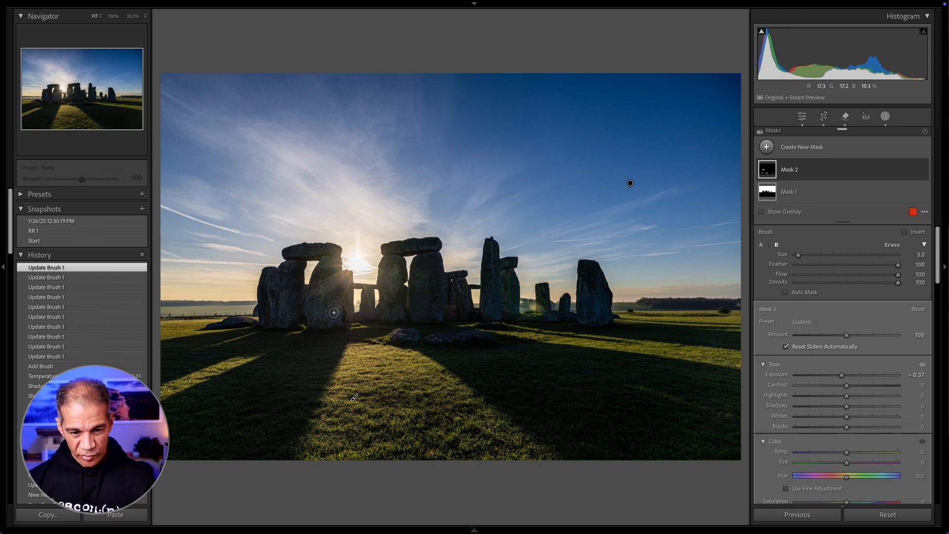
mouse_move(339, 291)
mouse_down()
mouse_move(317, 312)
mouse_move(346, 286)
mouse_up()
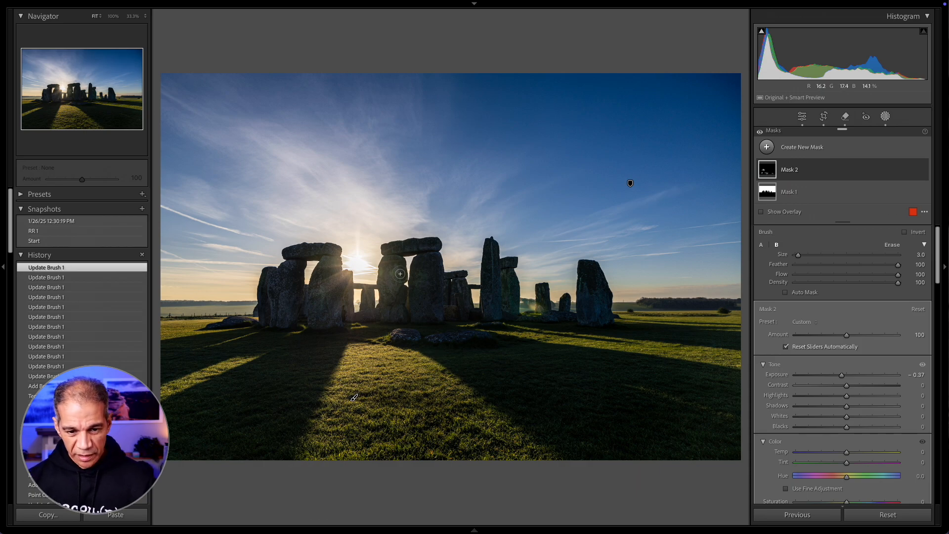
- Darken the central trilithon, the tall upright, the stone beside it and the large far-right stone with the Mask 2 brush at Size 3 to 4
mouse_move(400, 262)
mouse_down()
mouse_move(403, 296)
mouse_move(391, 309)
mouse_move(413, 324)
mouse_move(404, 310)
mouse_up()
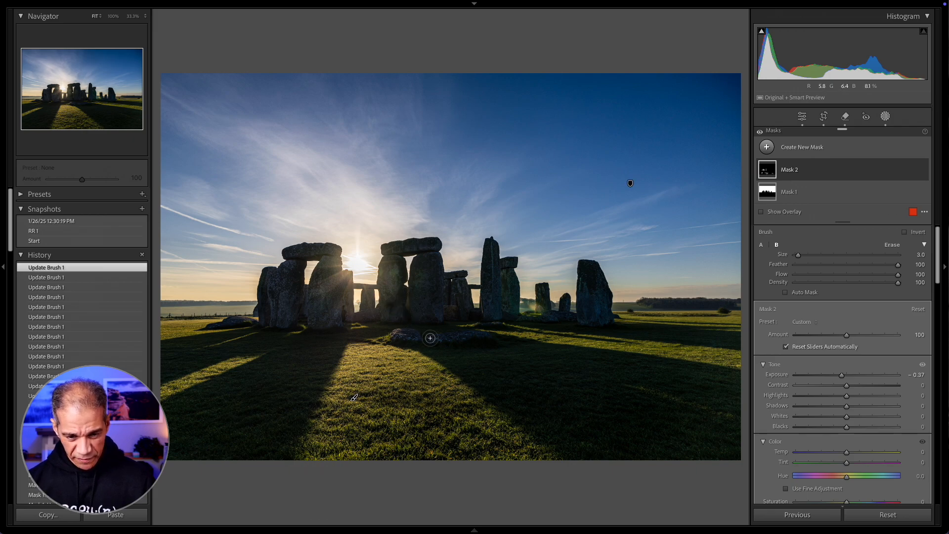
key(bracketright)
mouse_move(429, 244)
mouse_down()
mouse_move(411, 245)
mouse_move(436, 311)
mouse_up()
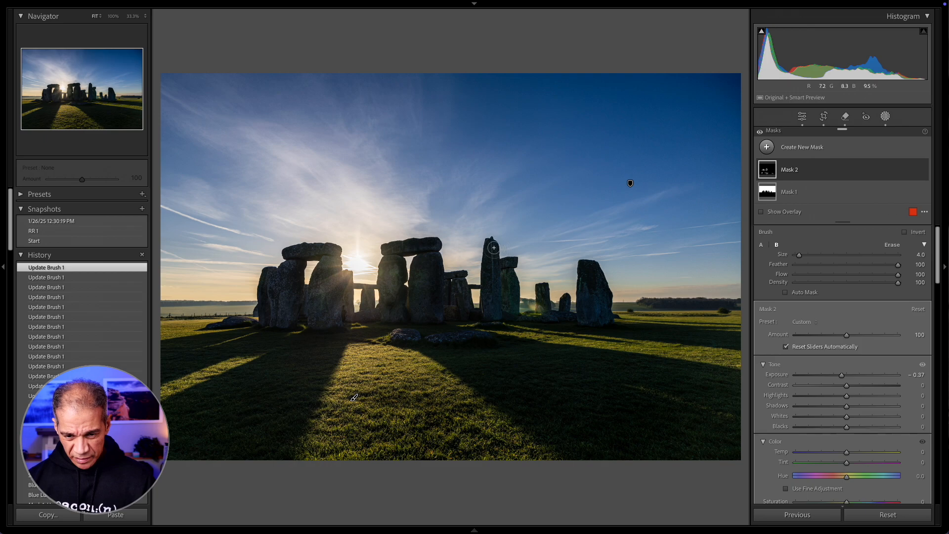
mouse_move(494, 246)
mouse_down()
mouse_move(492, 315)
mouse_move(473, 307)
mouse_move(448, 318)
mouse_move(481, 321)
mouse_up()
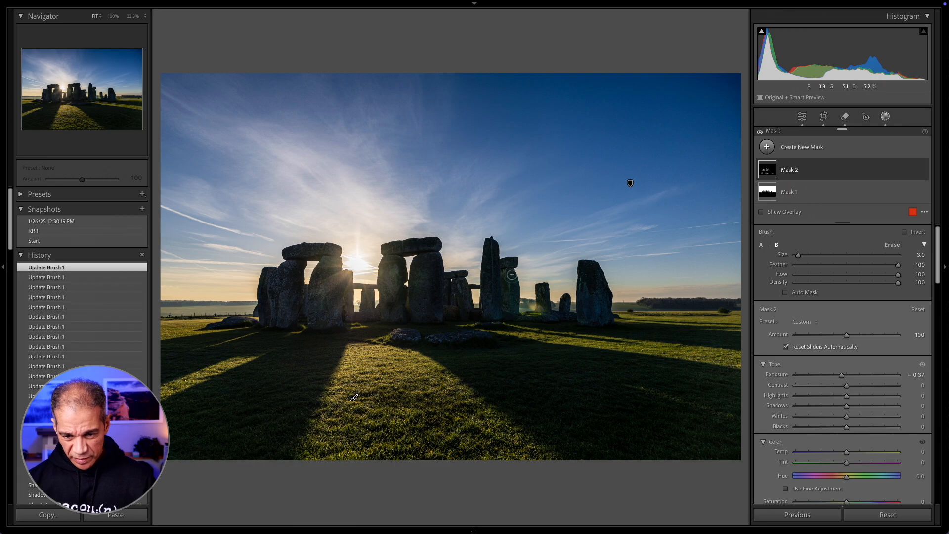
drag(511, 274, 518, 302)
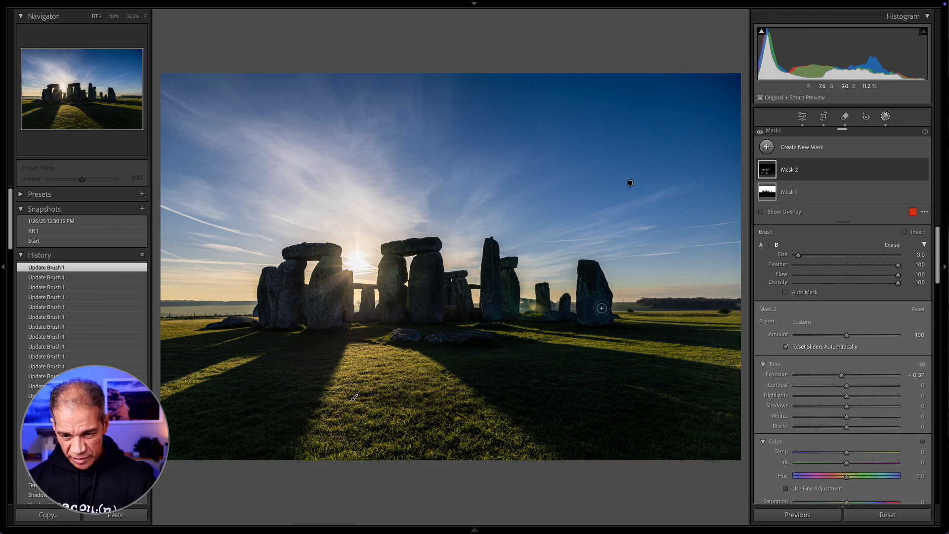
key(bracketright)
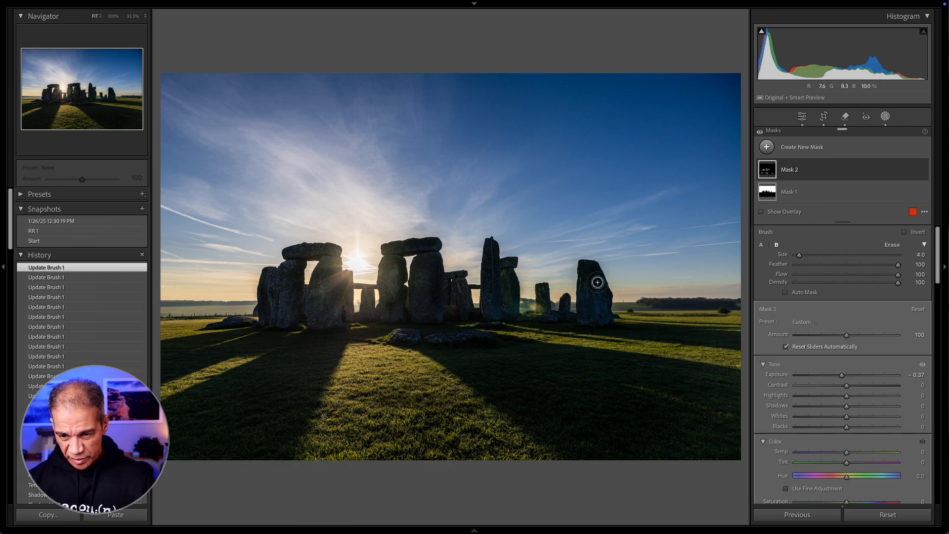
drag(598, 265, 608, 316)
- Darken the hazy lens flare beside the small upright stone at 100% zoom, using the Mask 2 brush at Size 6
key(z)
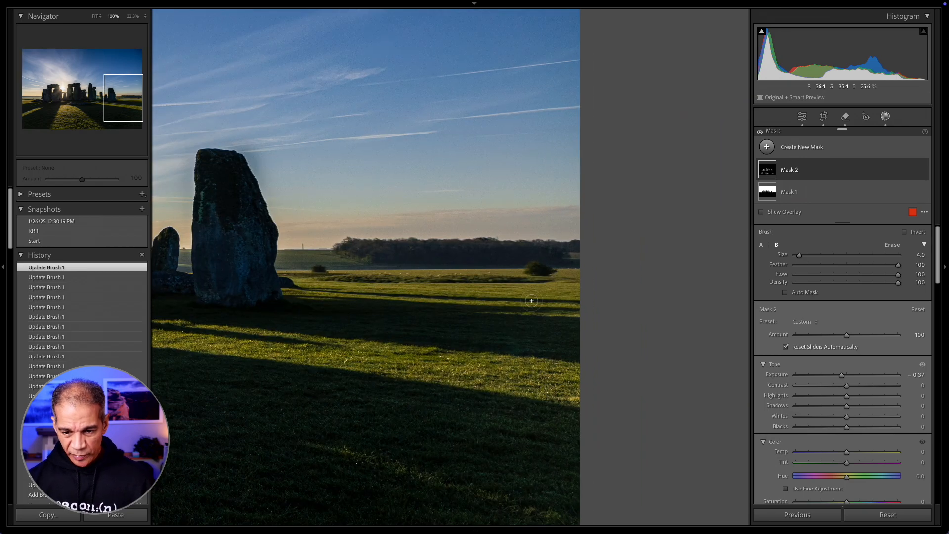
drag(343, 231, 544, 262)
drag(440, 275, 613, 287)
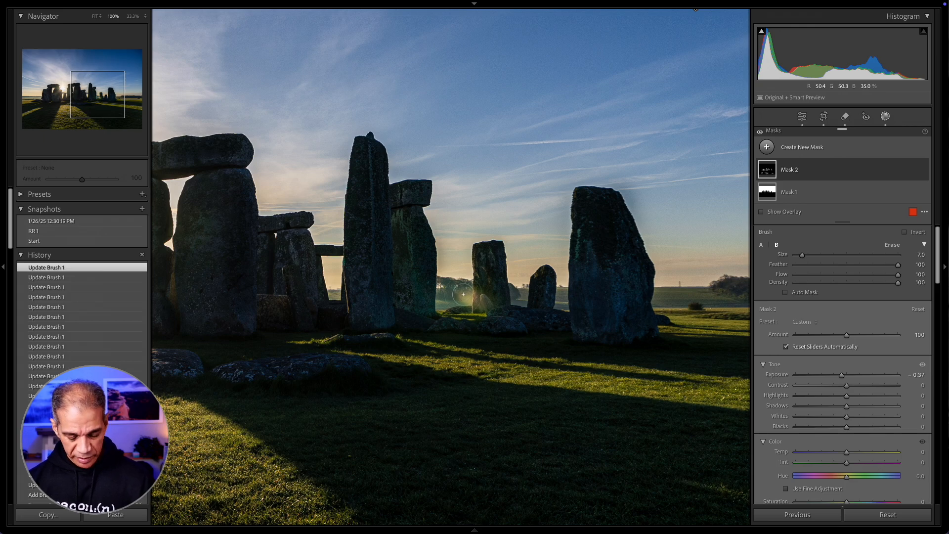
key([)
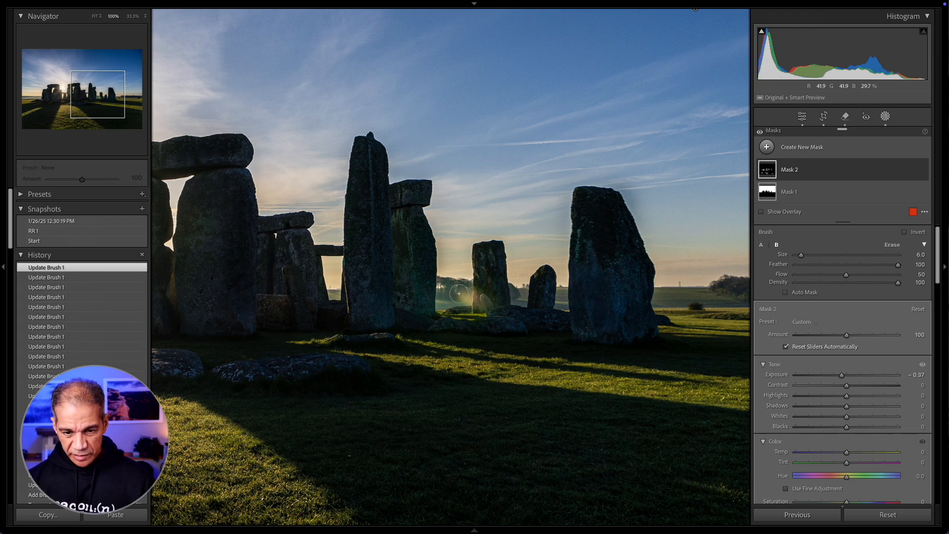
click(467, 297)
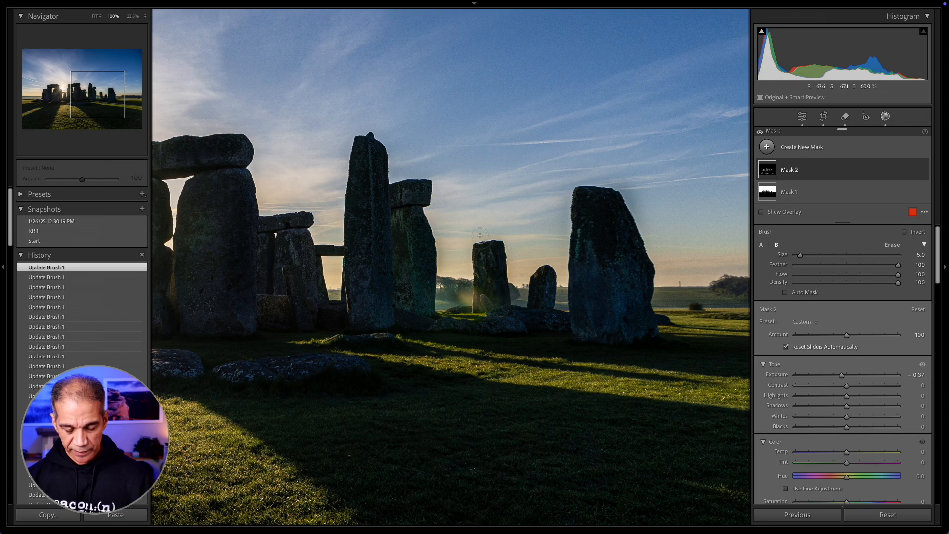
- Compare the whole photo with Mask 2 hidden and shown
key(z)
mouse_move(836, 168)
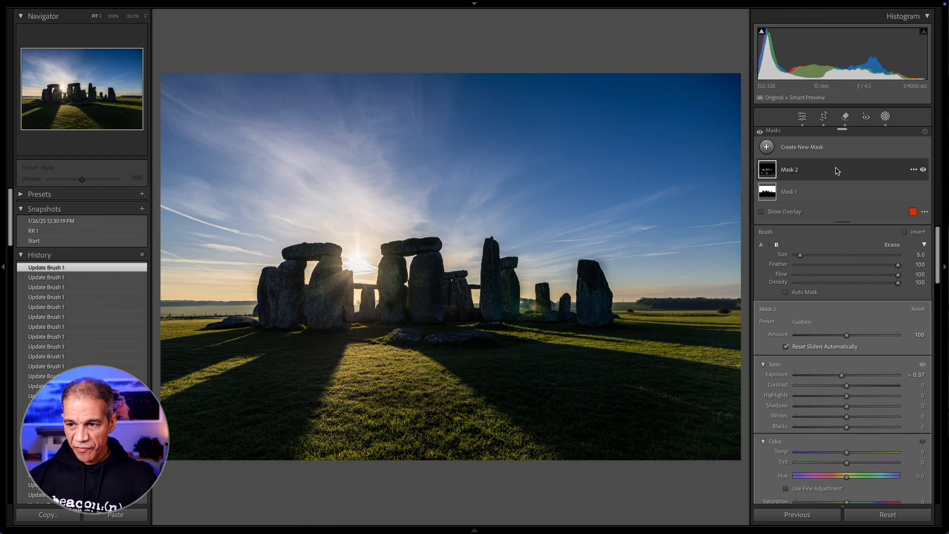
click(923, 170)
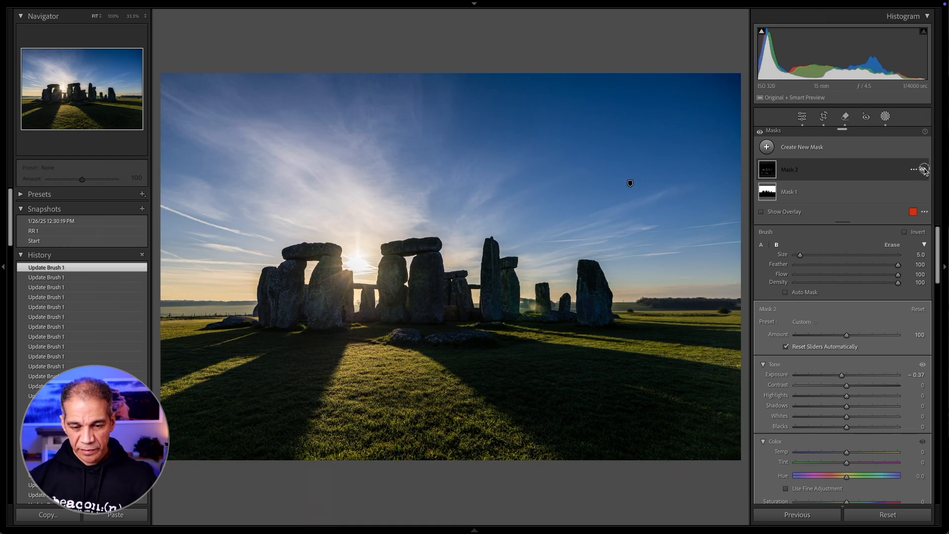
click(923, 170)
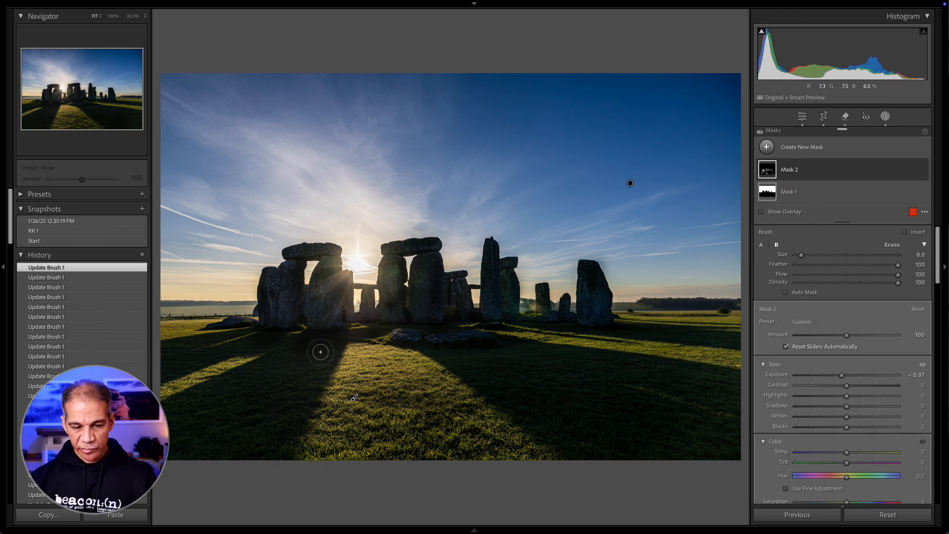
- Create a new brush mask with Size 10 and Exposure 0.26, and paint it over the sunlit foreground grass
key(bracketright)
key(bracketright)
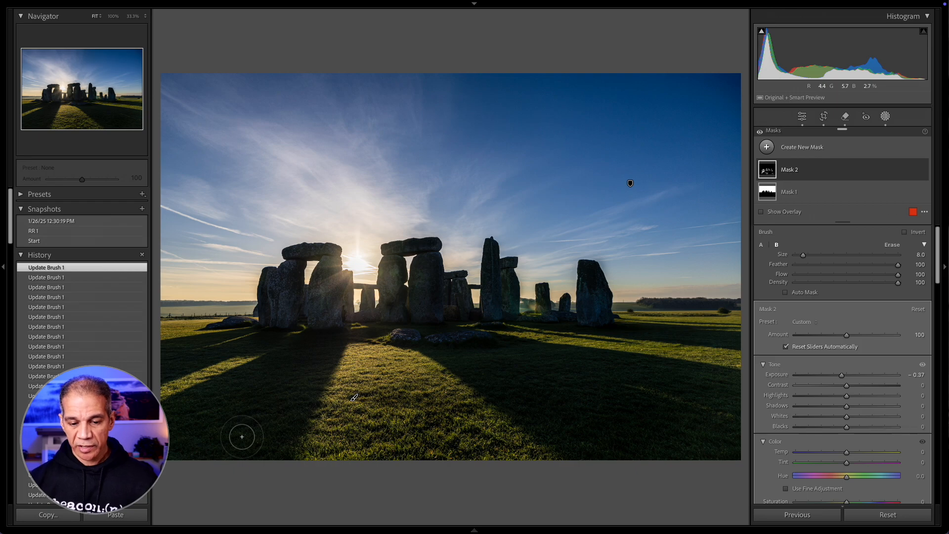
key(shift+k)
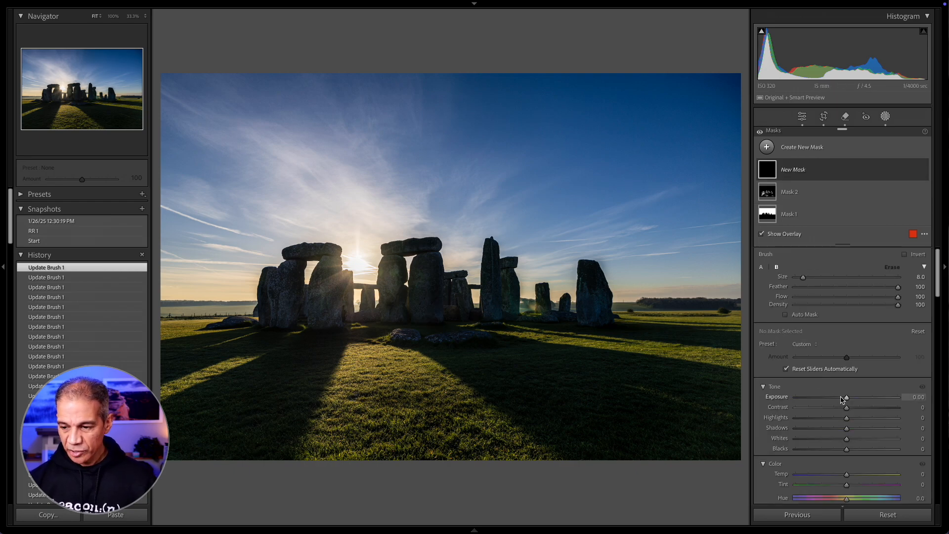
drag(843, 397, 846, 399)
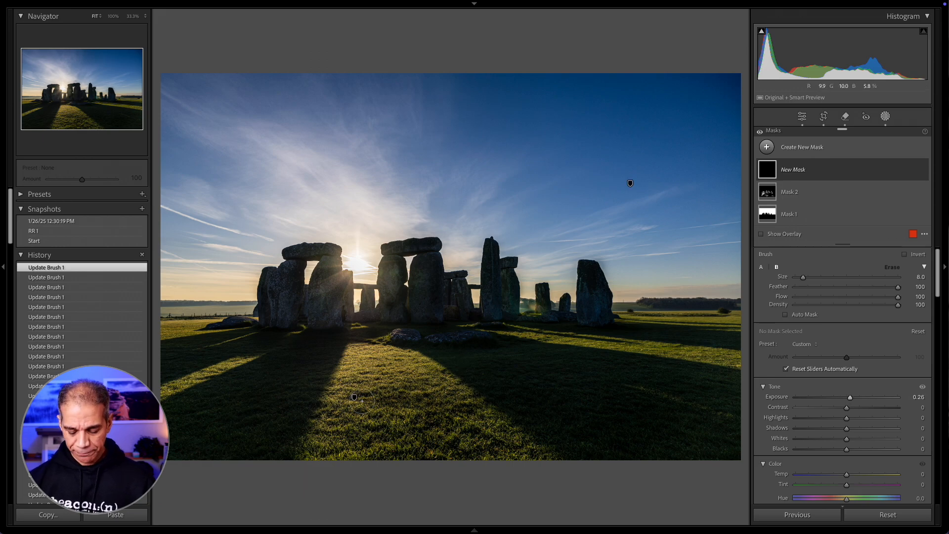
key(bracketright)
key(bracketright)
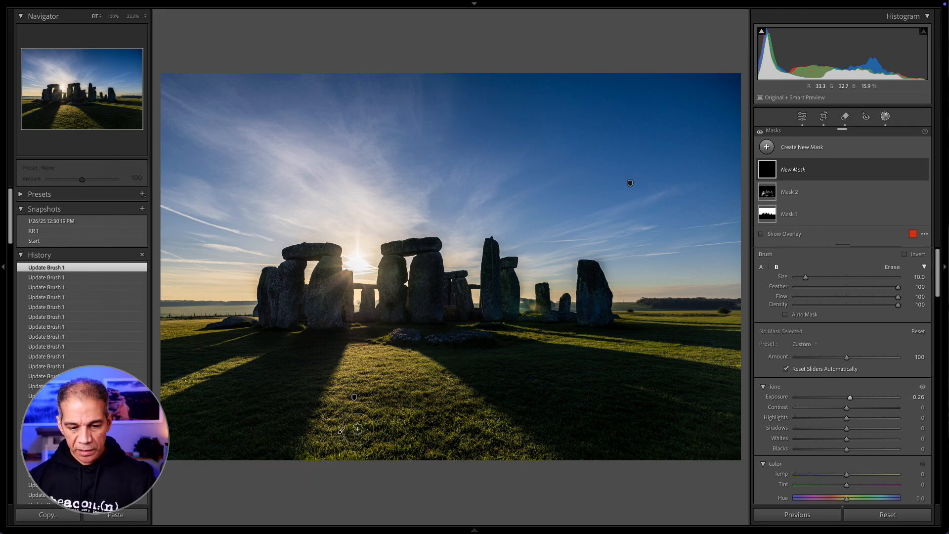
drag(348, 429, 395, 415)
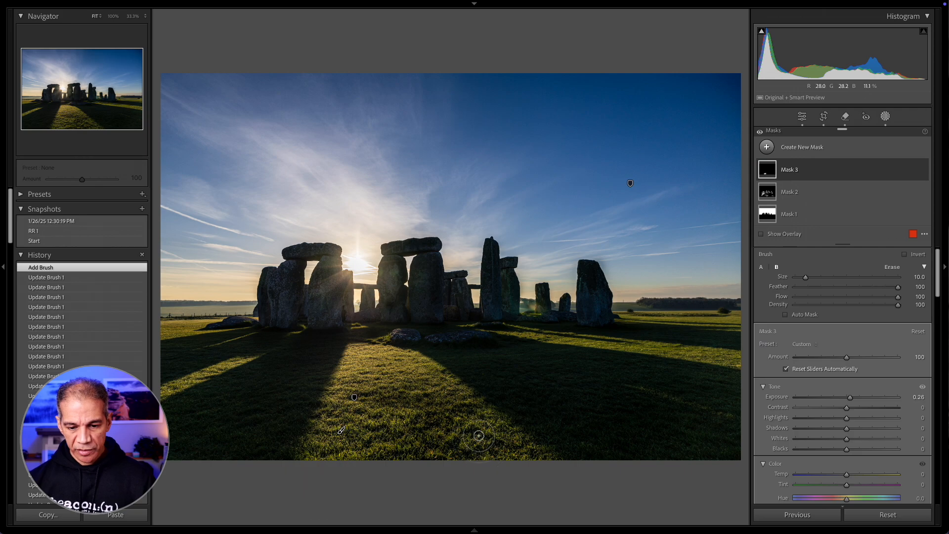
- Paint the Mask 3 brightening brush at a smaller size down the left edge of the central trilithon's left upright
key(bracketleft)
key(bracketleft)
key(bracketleft)
key(bracketleft)
key(bracketleft)
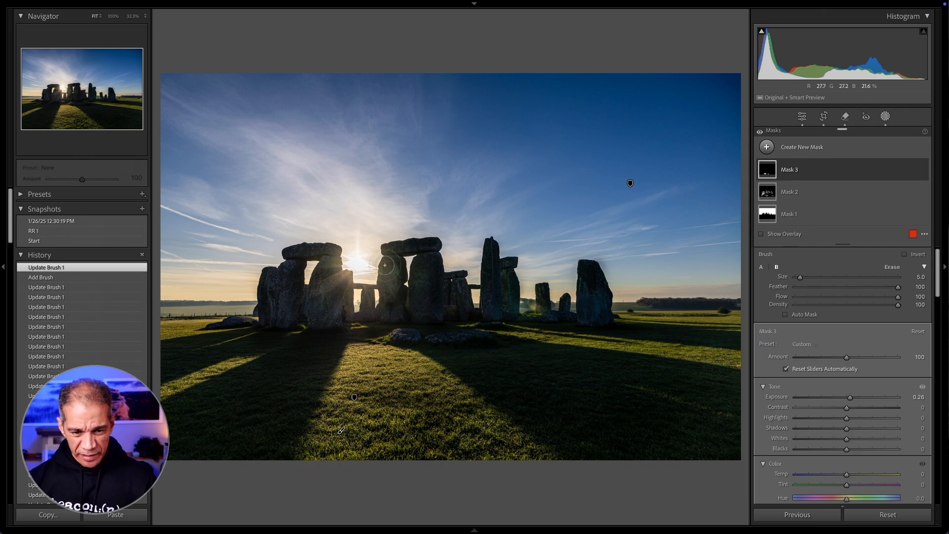
key(bracketright)
drag(384, 264, 386, 290)
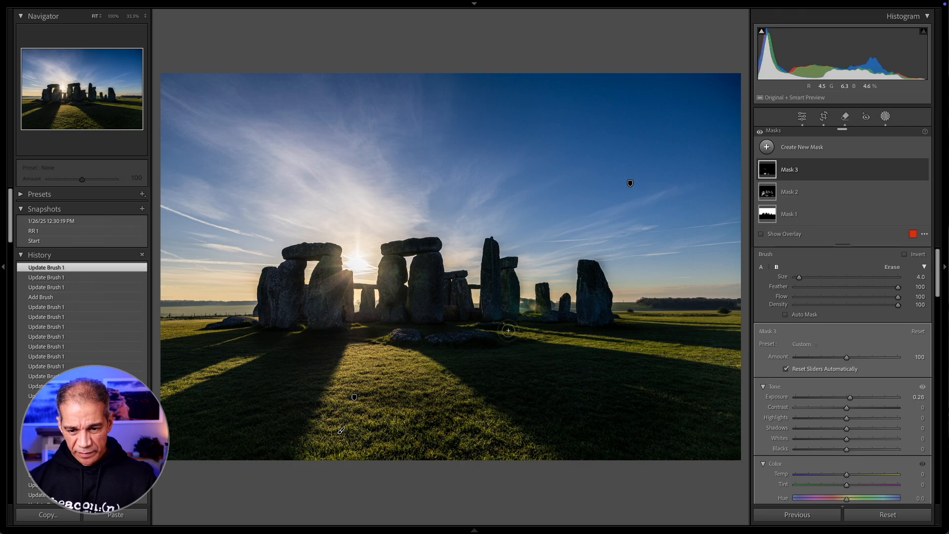
- Brighten the grass at the bases of the stones with the Size 4 brush and compare the photo with its Before version
click(468, 326)
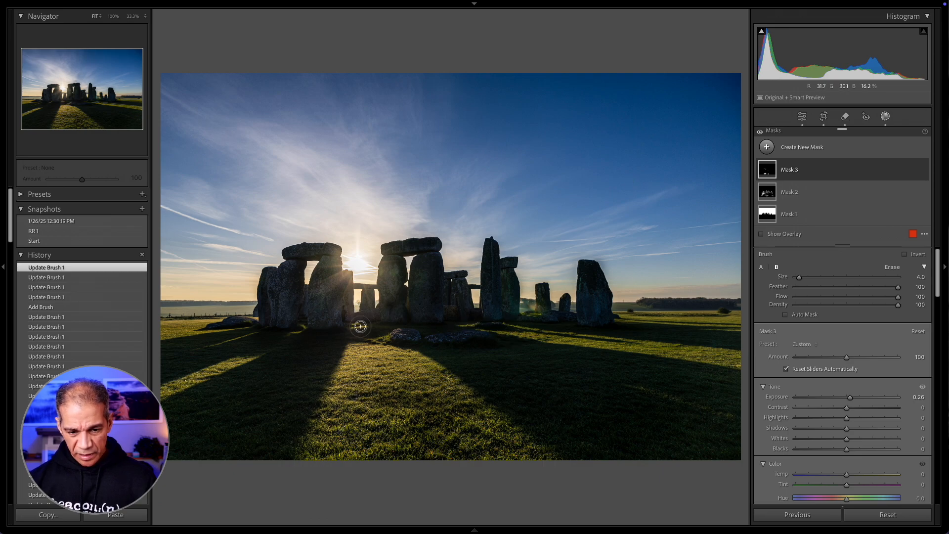
click(303, 328)
click(302, 329)
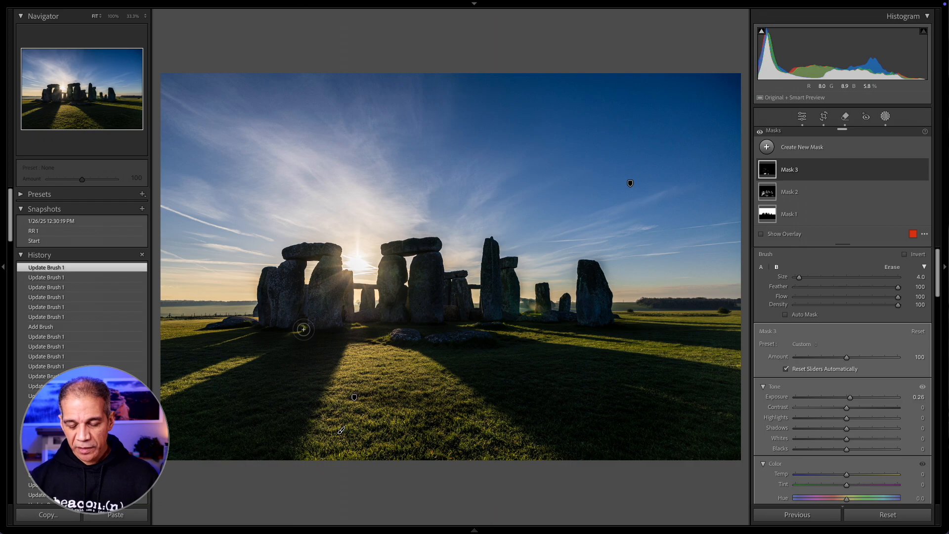
key(backslash)
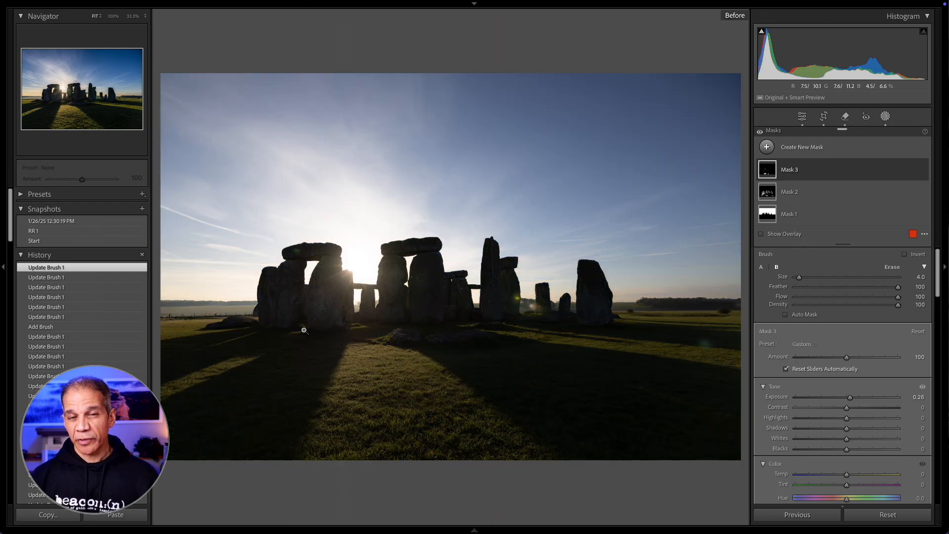
key(backslash)
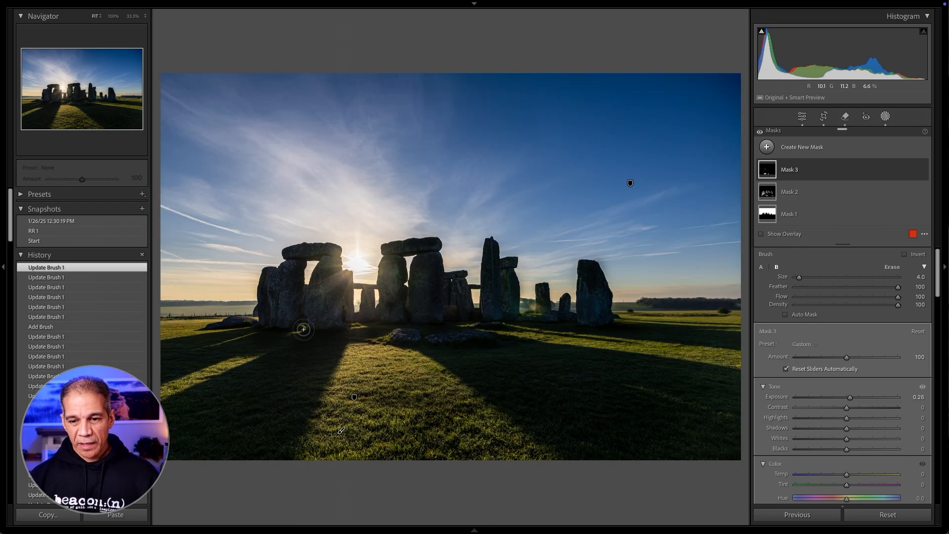
- Compare the original Stonehenge photo with its virtual copy side by side in Compare view, with panels hidden and lights out
key(g)
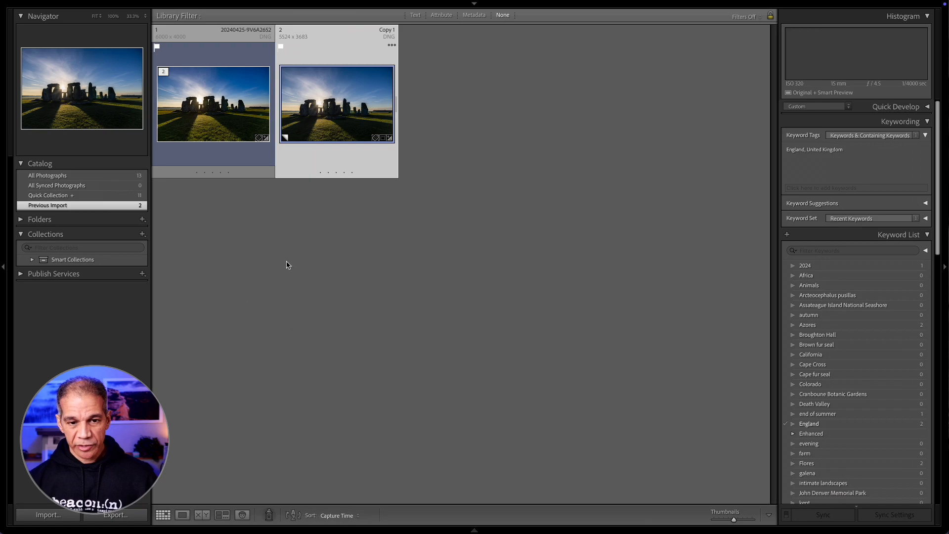
ctrl+click(325, 113)
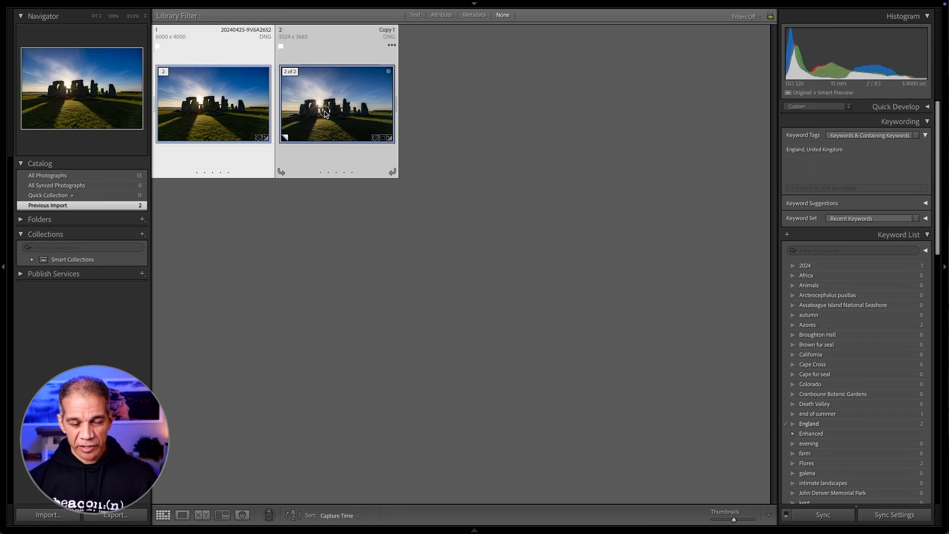
key(c)
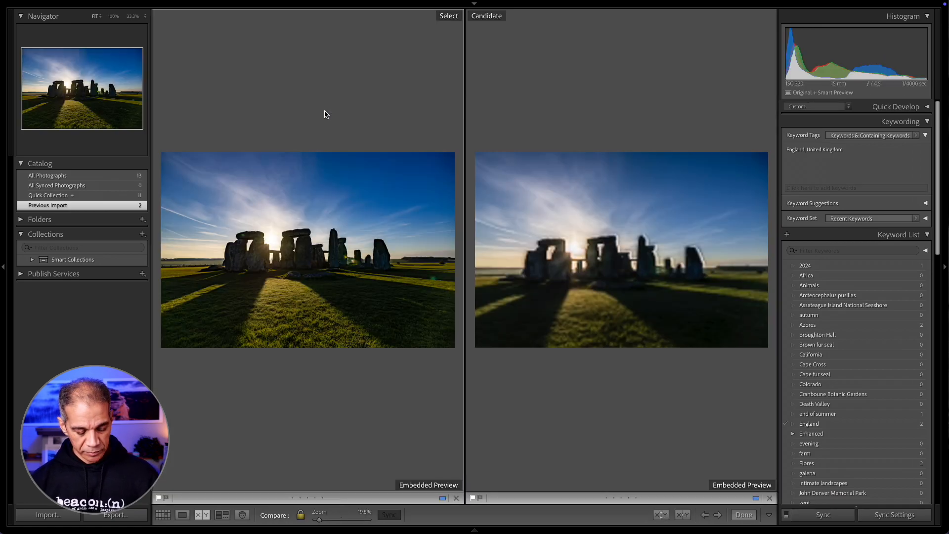
key(Tab)
key(l)
key(l)
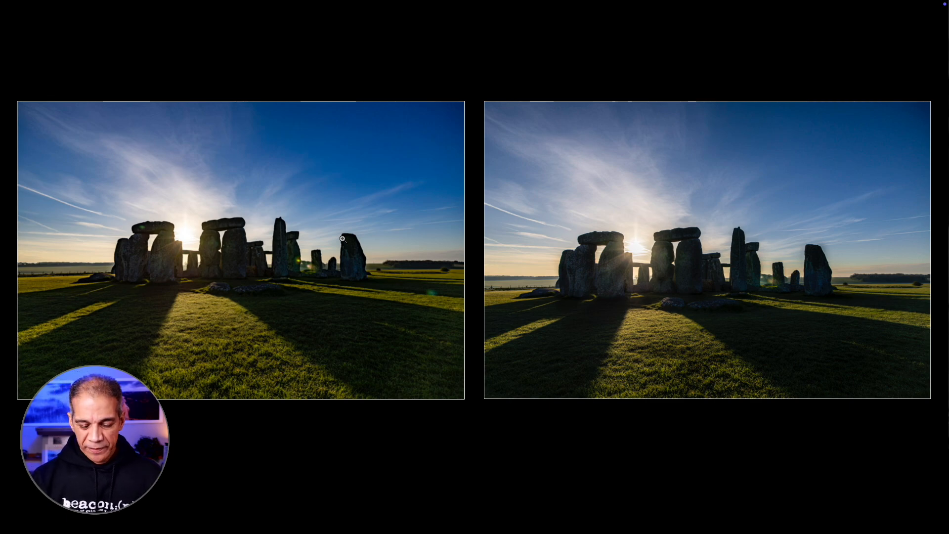
- Mark the upper-left sky of the original version with a red freehand line
drag(55, 137, 84, 187)
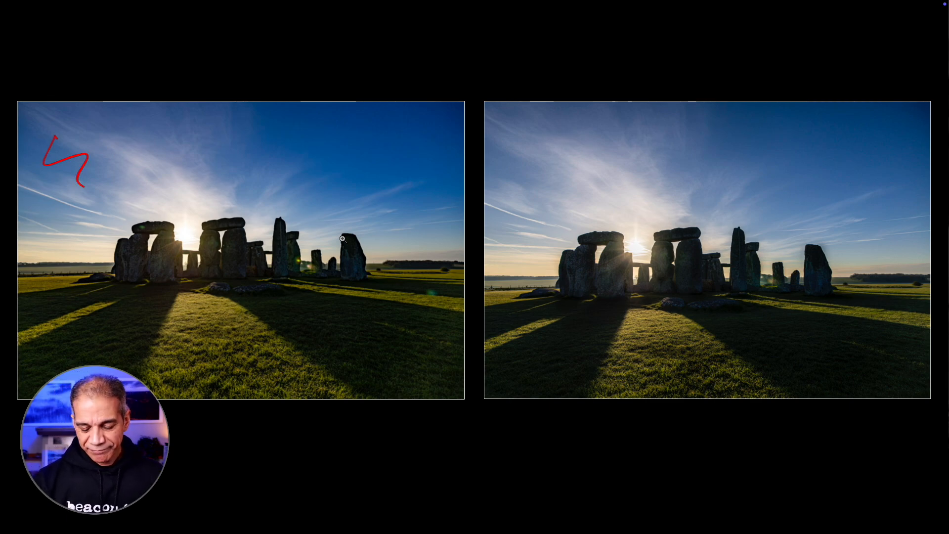